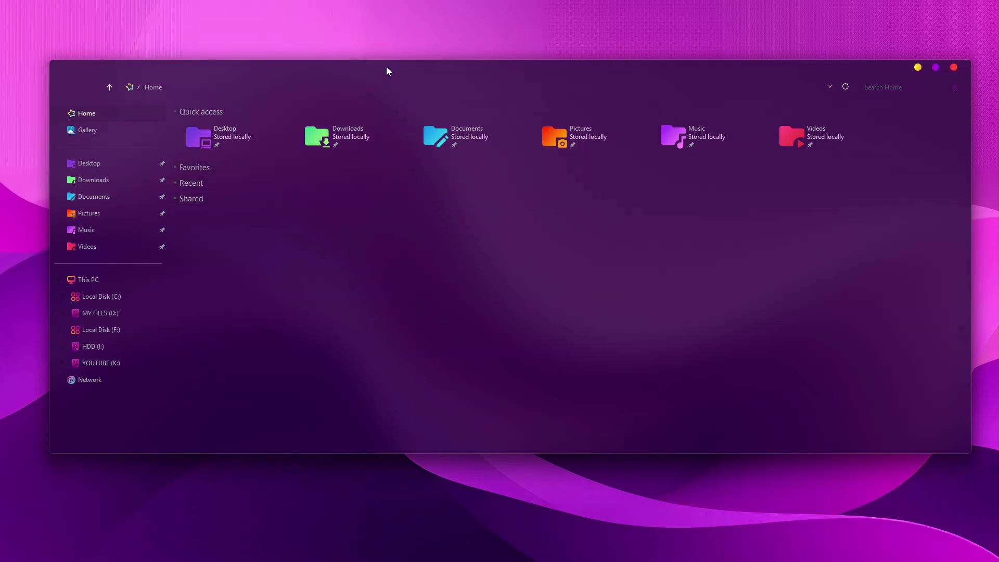
Browse Home, This PC and Local Disk (C:) in the themed File Explorer, in both windowed and maximized view
mouse_move(386, 67)
mouse_down()
mouse_move(409, 152)
mouse_move(395, 148)
mouse_move(389, 63)
mouse_up()
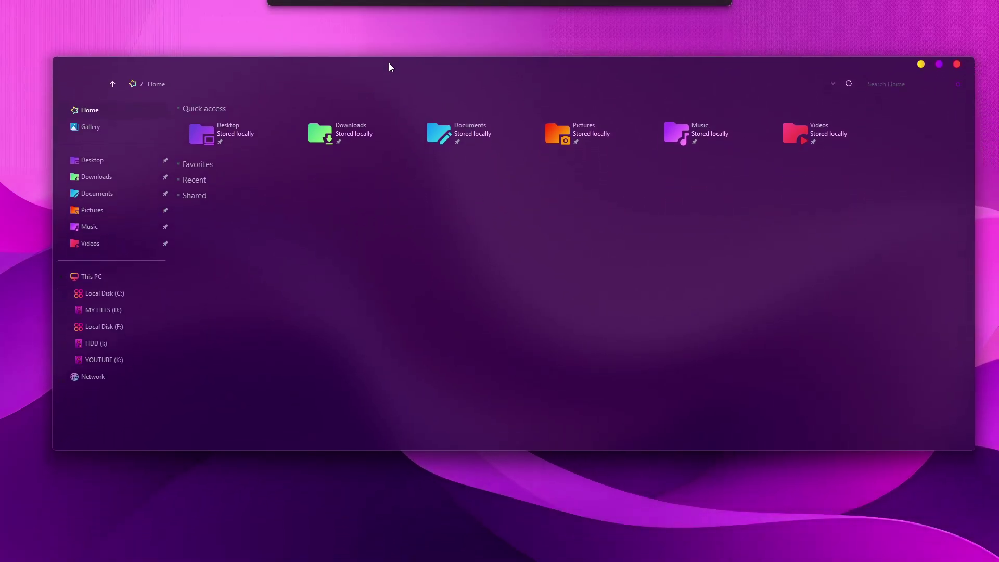
double_click(388, 61)
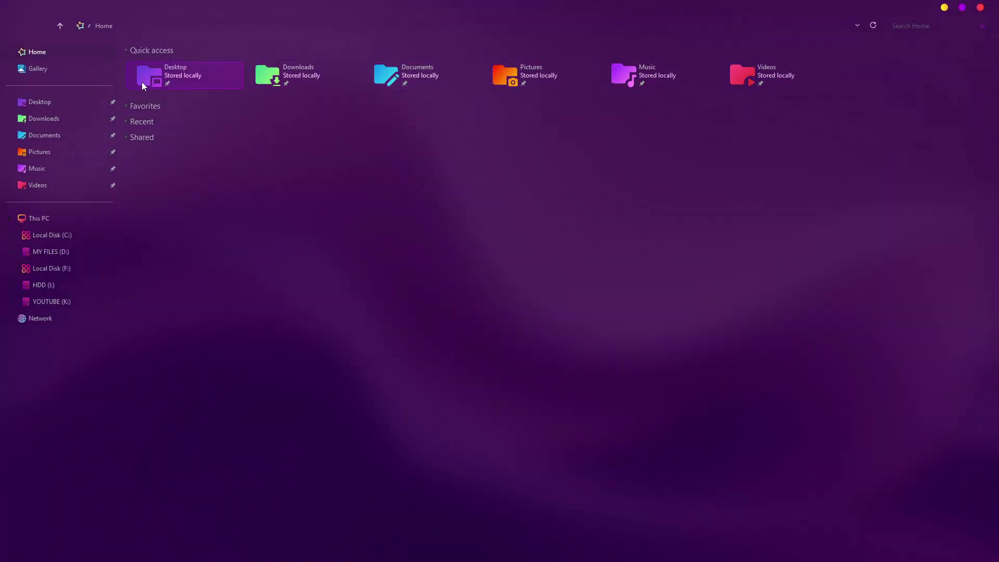
click(37, 218)
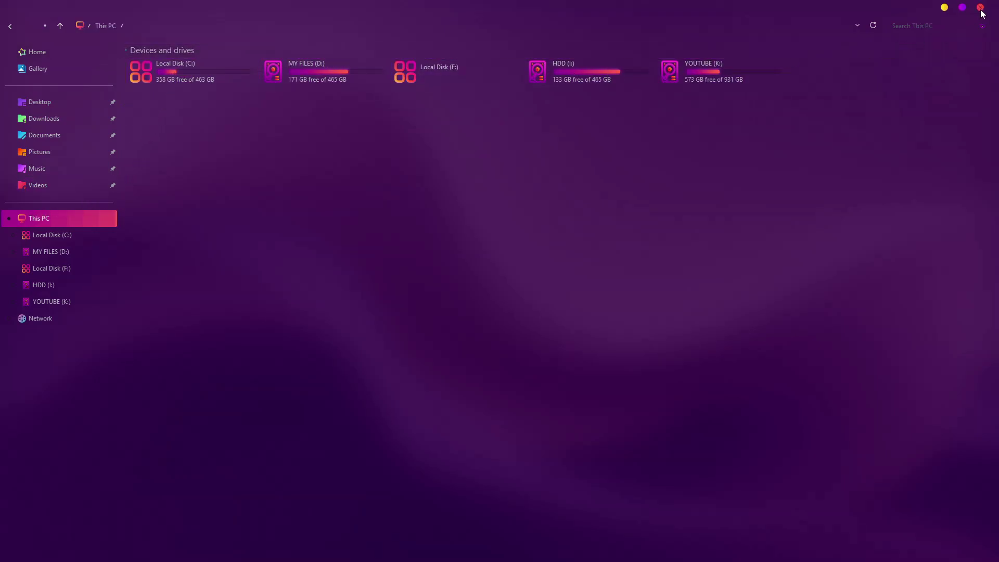
drag(321, 9, 373, 69)
click(253, 131)
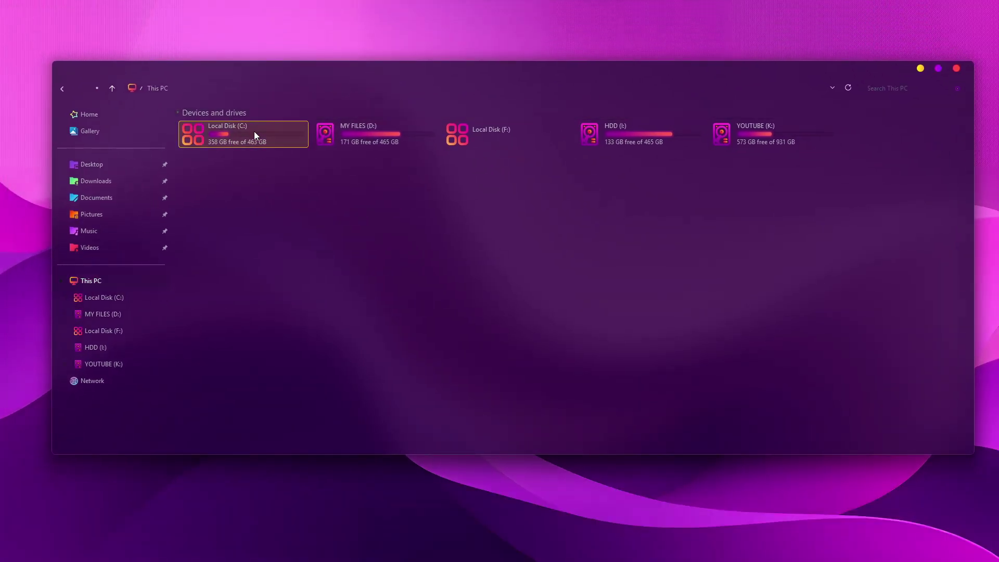
double_click(255, 135)
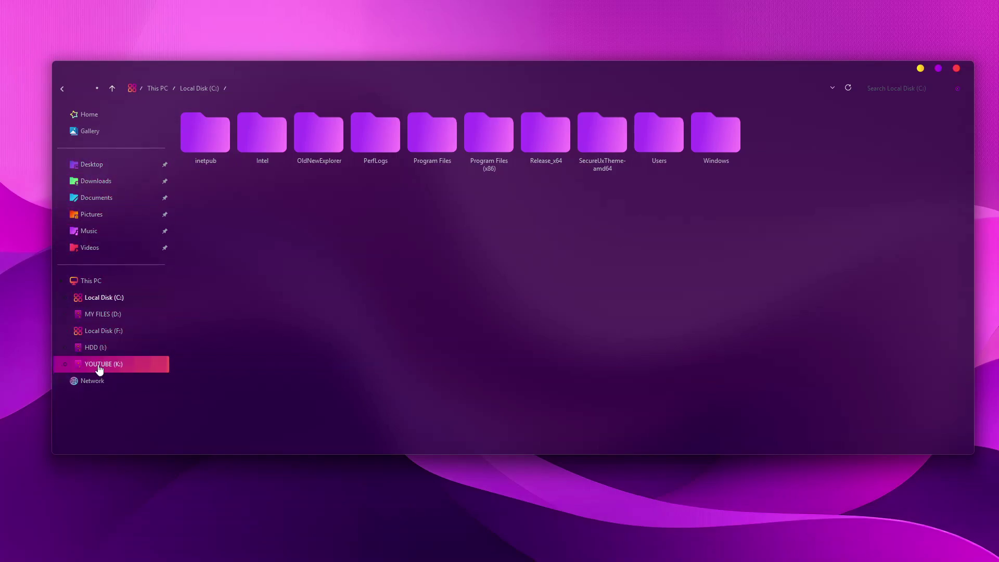
click(91, 285)
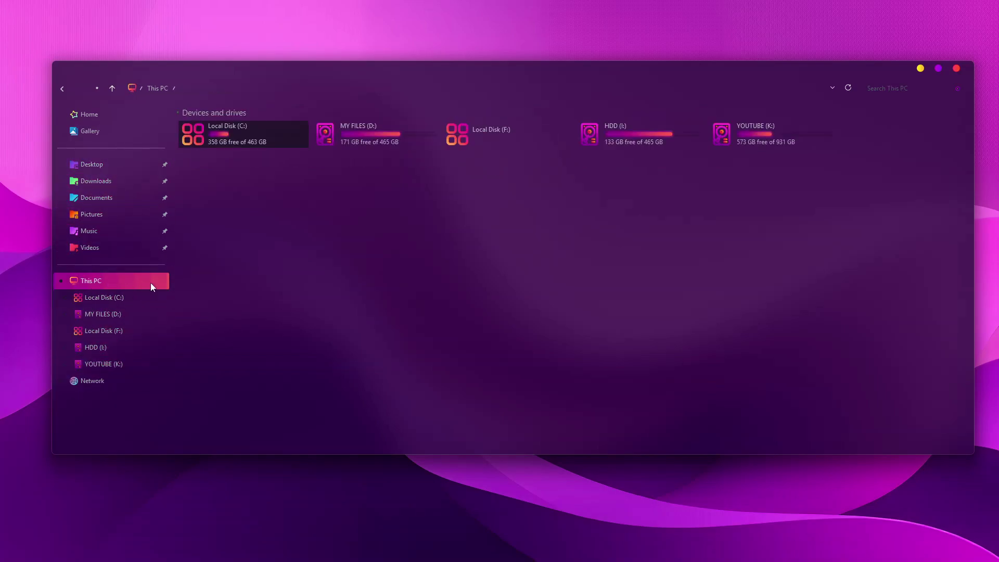
click(101, 120)
double_click(235, 65)
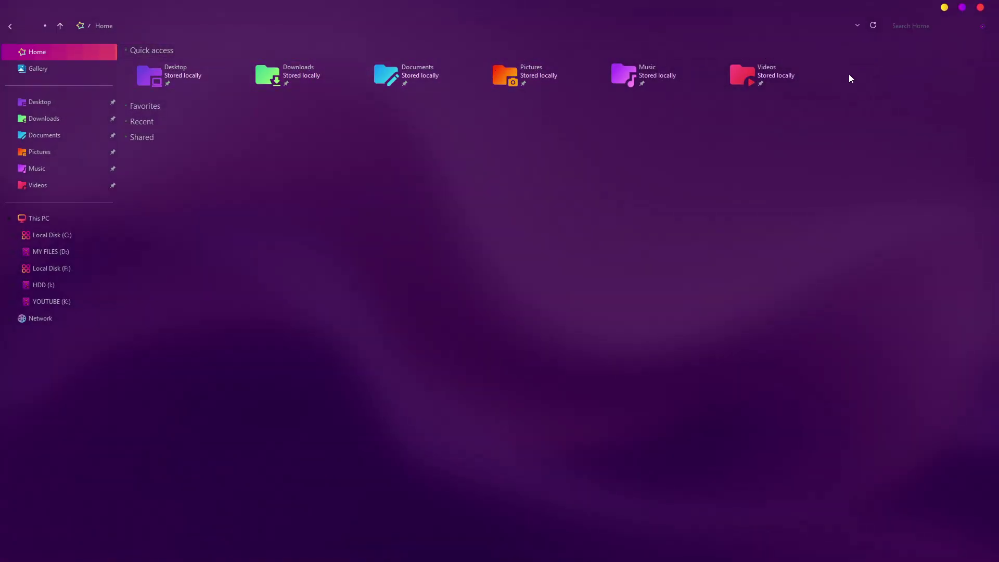
click(68, 219)
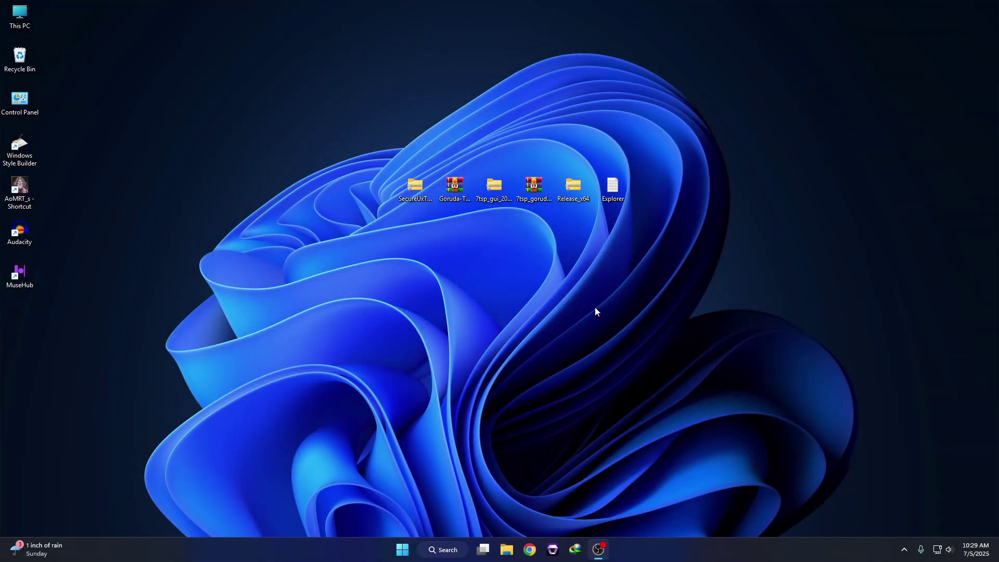
Look over the theme files on the desktop and the default appearance of the This PC window, and close the window
click(469, 195)
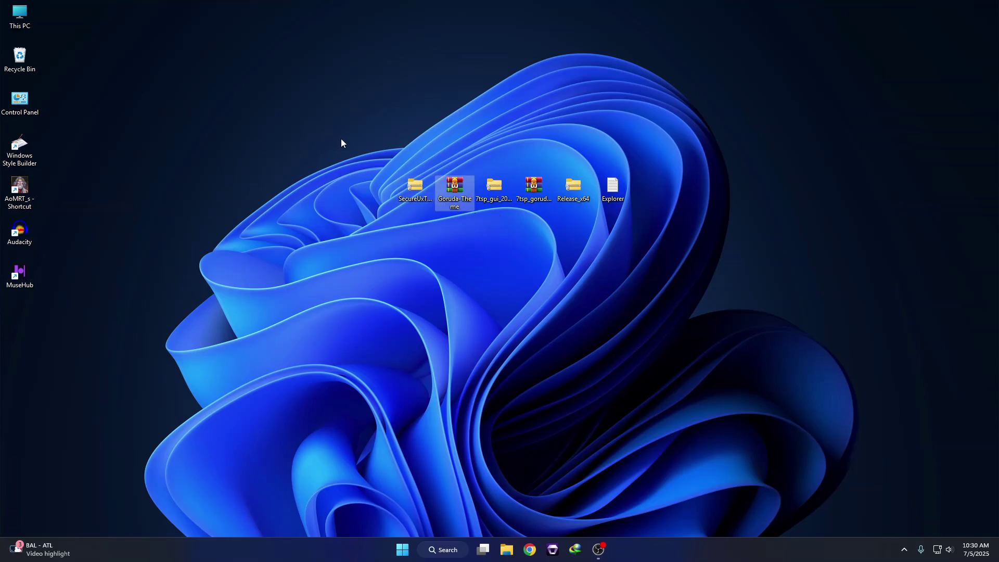
click(533, 187)
double_click(25, 15)
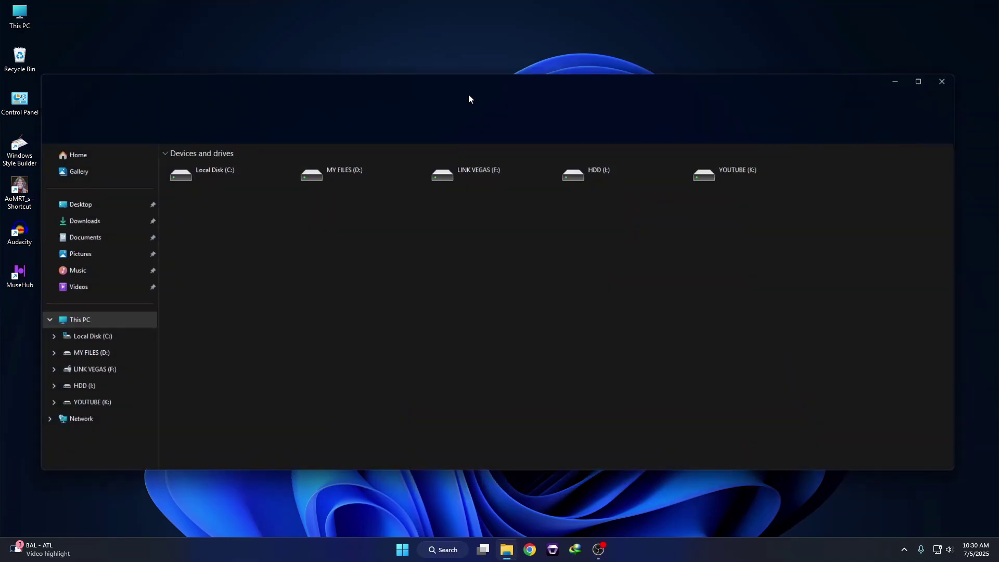
drag(457, 77, 473, 62)
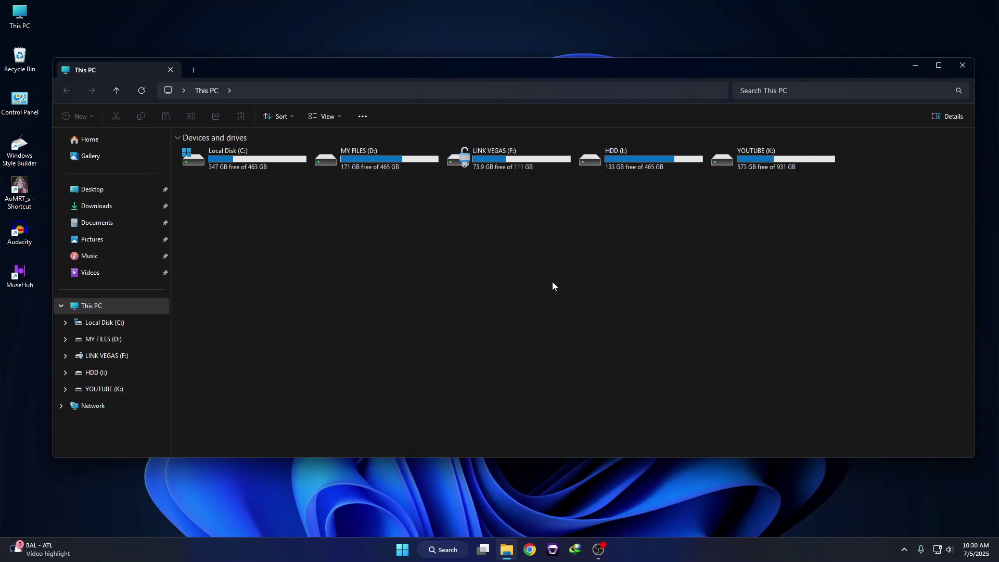
click(962, 65)
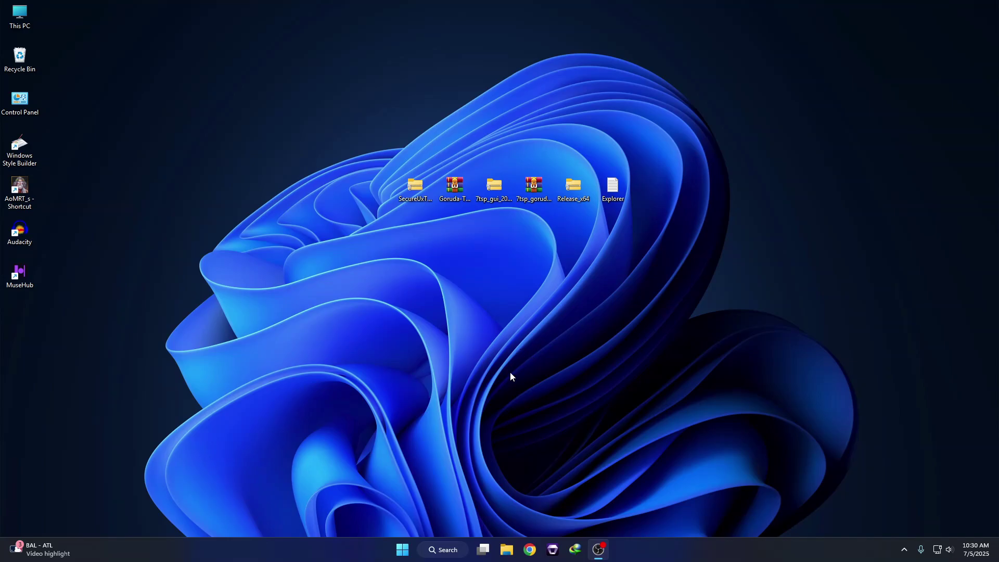
Search Windows for "Crea" and open the Create a restore point settings
click(447, 549)
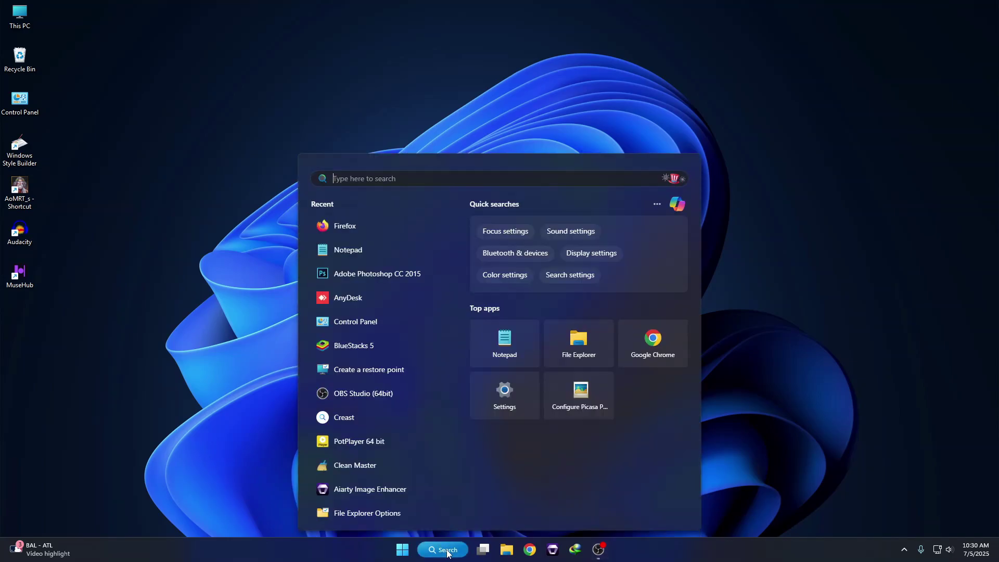
text(rea)
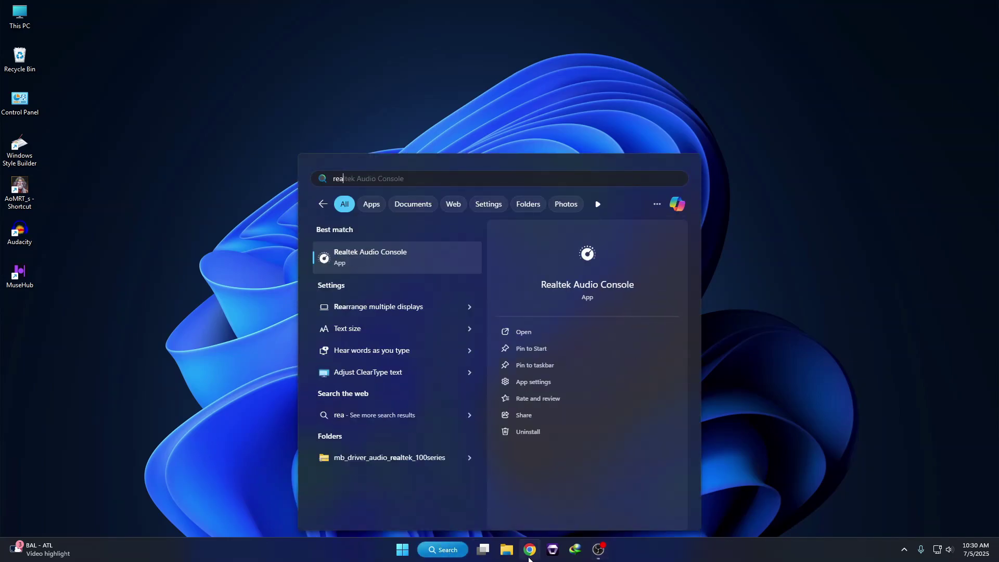
key(BackSpace)
key(BackSpace)
key(BackSpace)
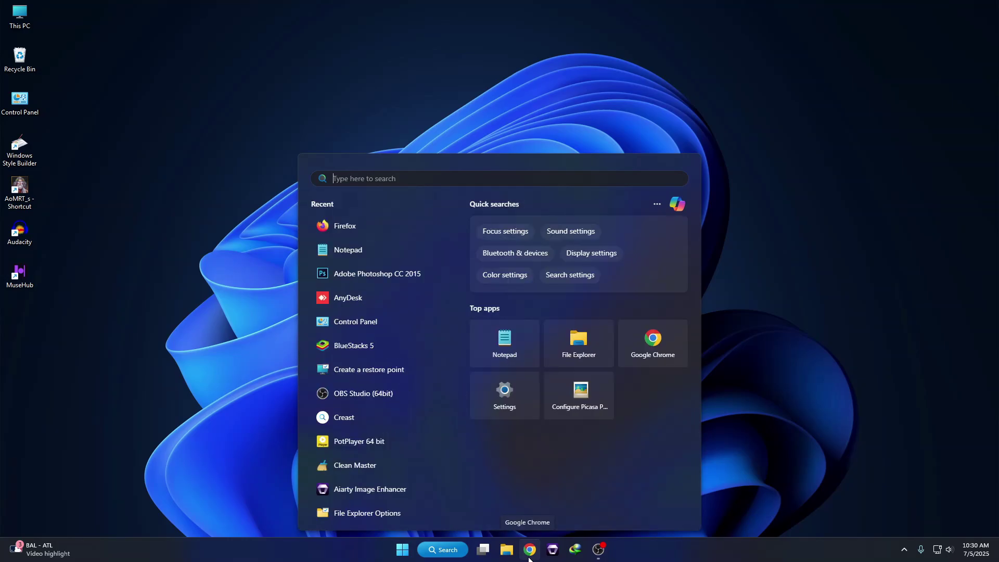
text(Crea)
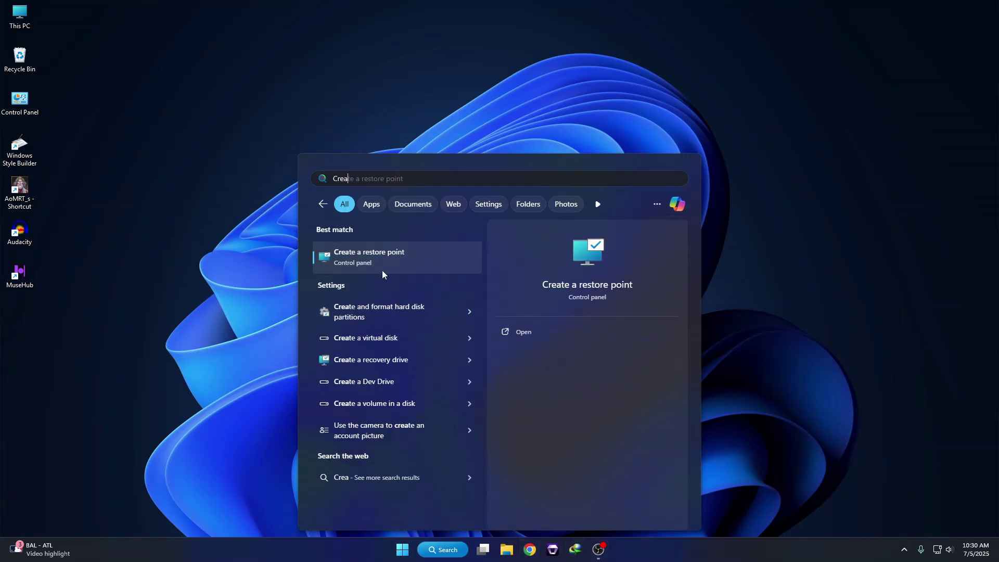
click(373, 266)
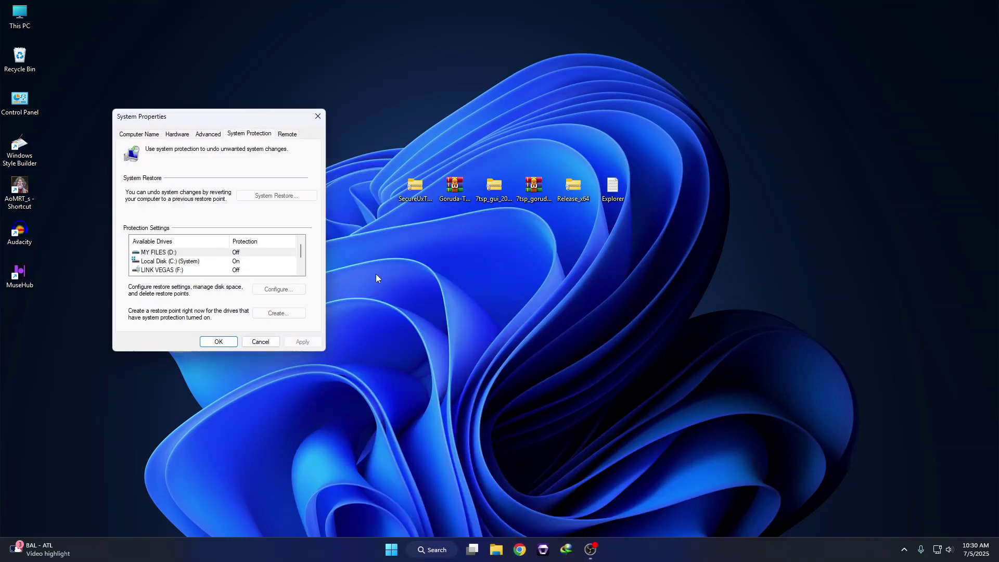
Create a restore point described as "WIn 11" with Local Disk (C:) selected, and close System Properties
click(152, 262)
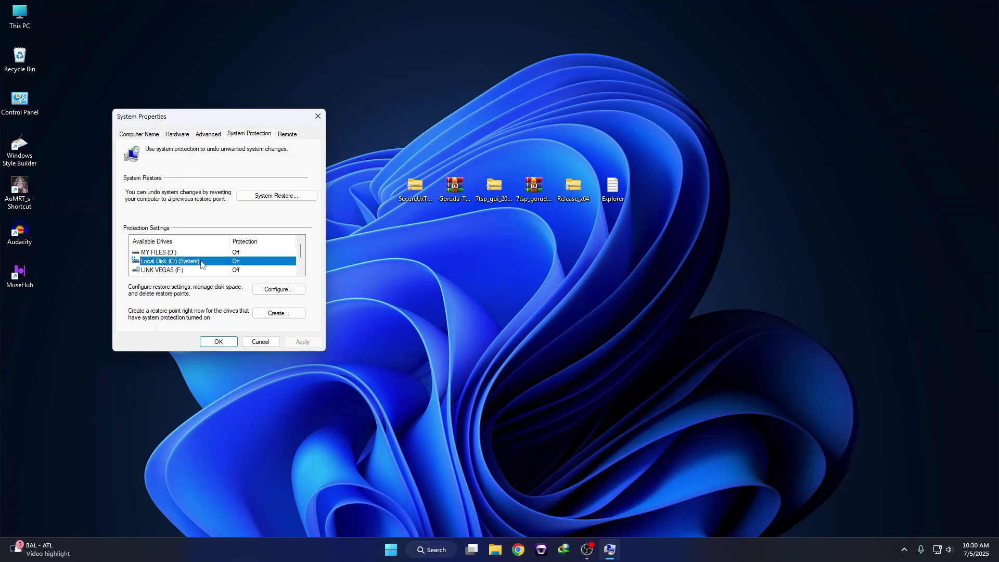
click(278, 314)
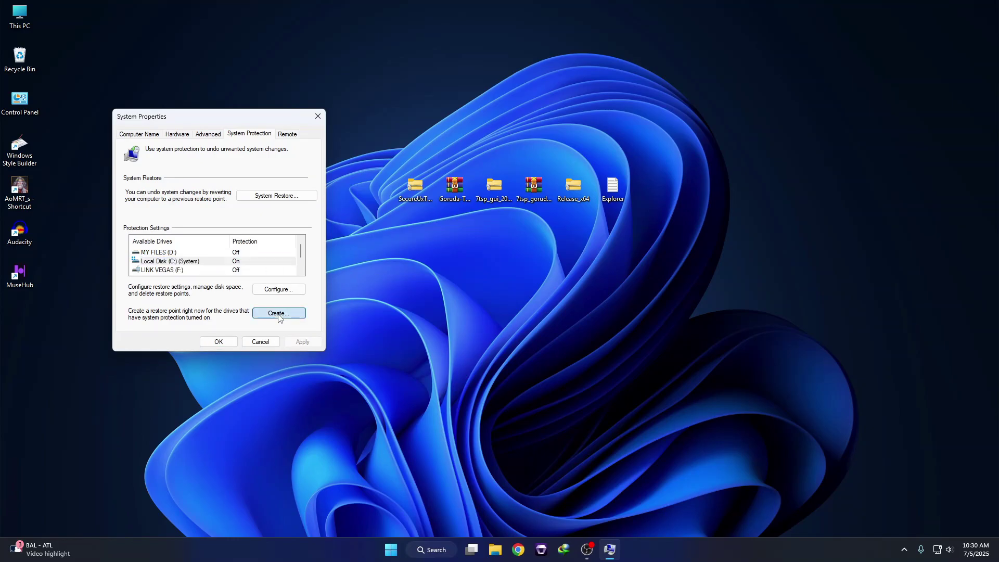
text(WIn 11)
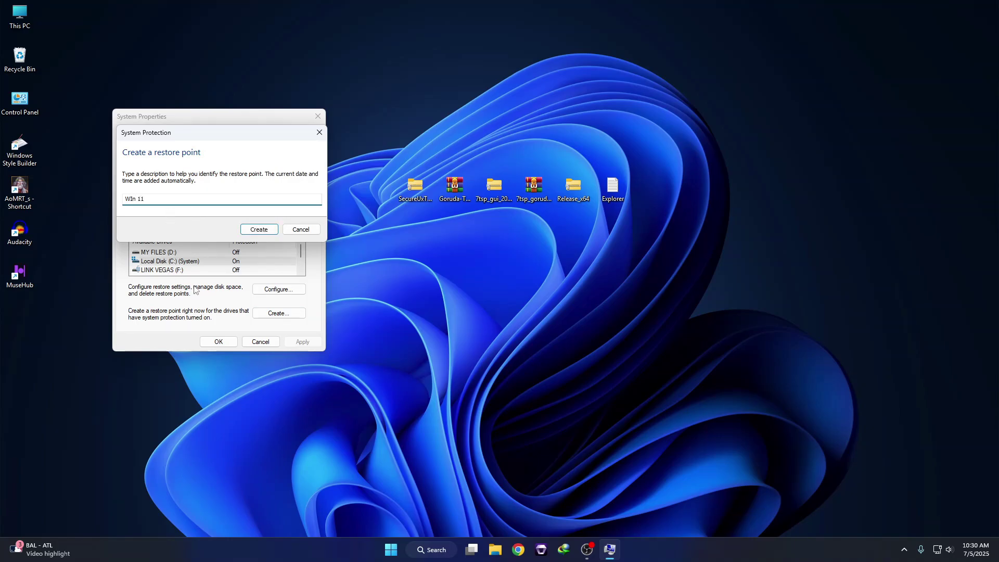
click(255, 233)
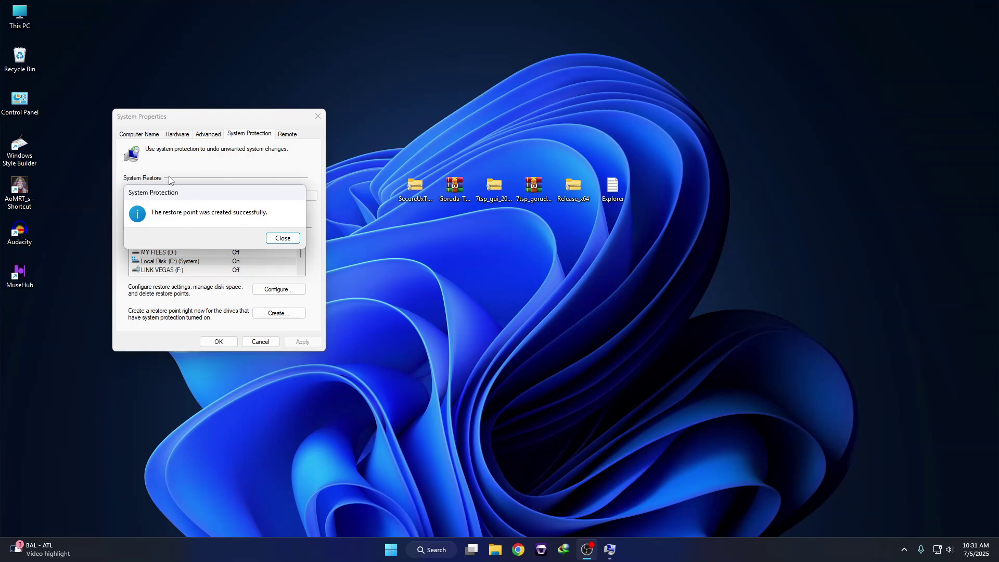
click(289, 239)
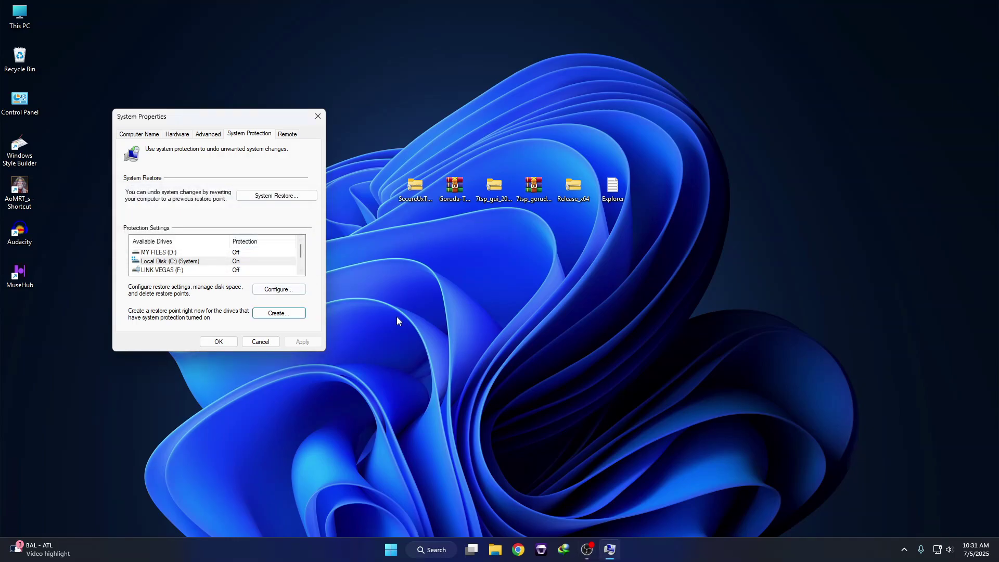
click(218, 341)
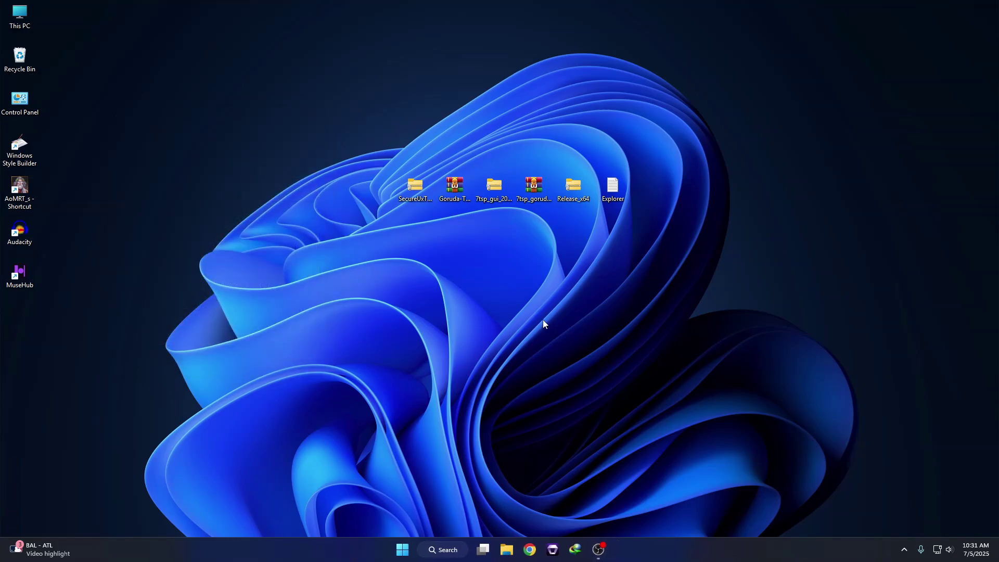
Extract the SecureUxTheme-amd64 archive with WinRAR into its own folder on the desktop
right_click(417, 189)
mouse_move(451, 426)
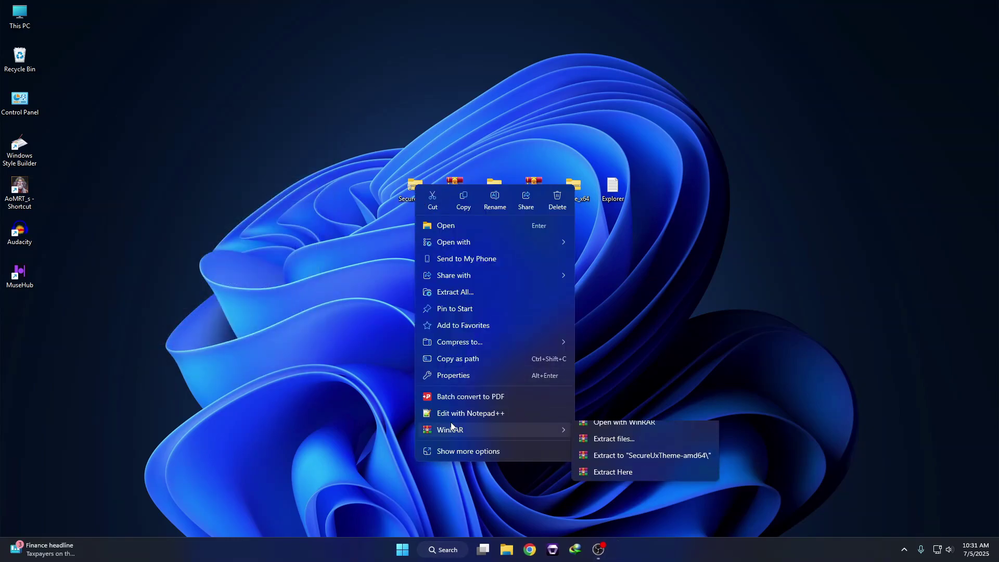
click(606, 446)
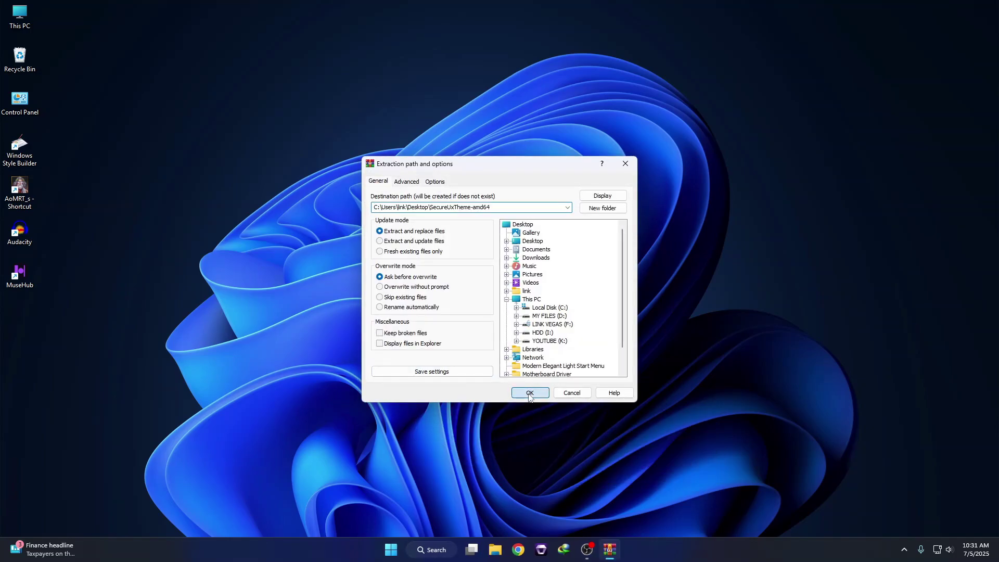
click(529, 394)
Move the extracted SecureUxTheme-amd64 folder from the desktop to the root of Local Disk (C:)
right_click(20, 318)
click(41, 331)
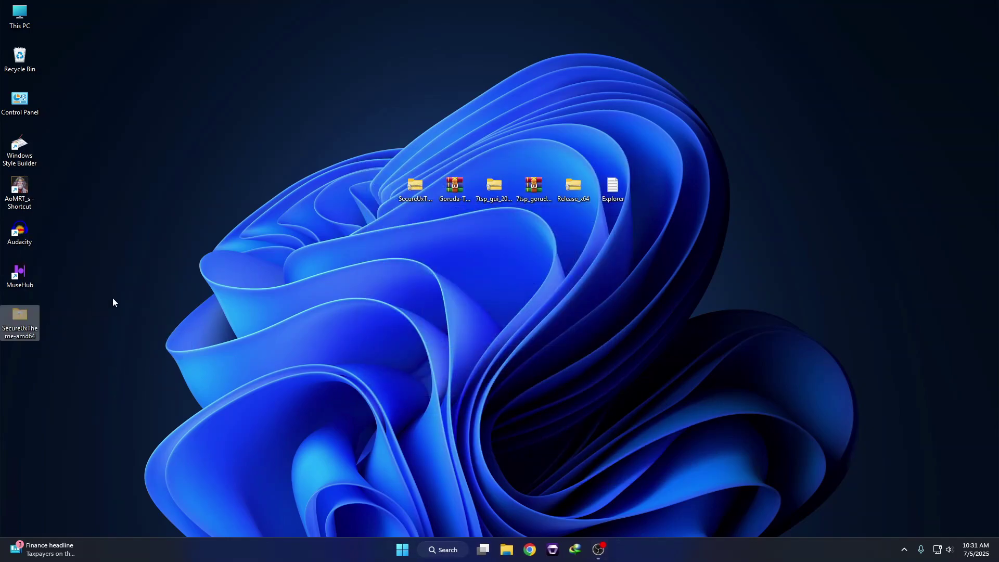
double_click(19, 15)
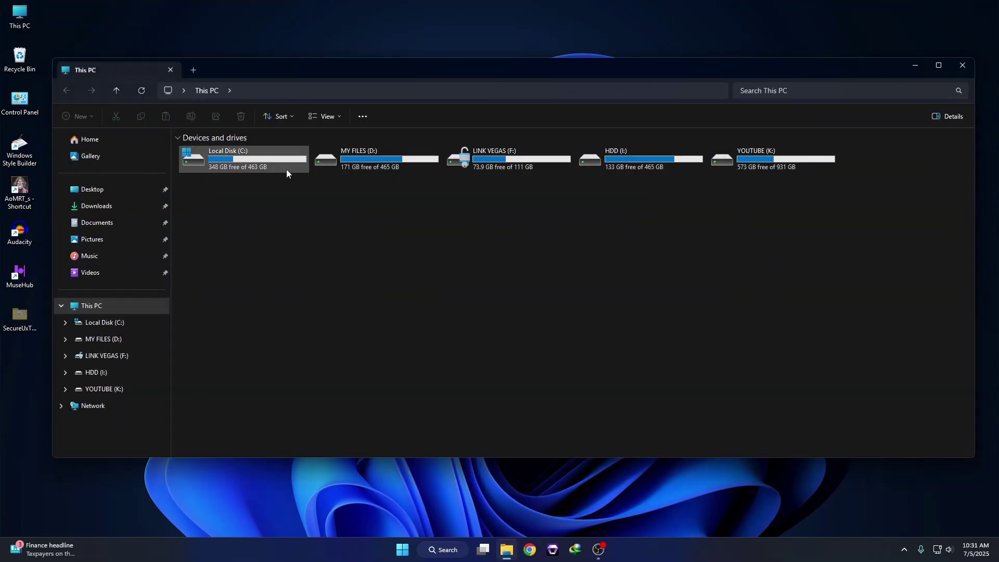
double_click(238, 161)
right_click(444, 246)
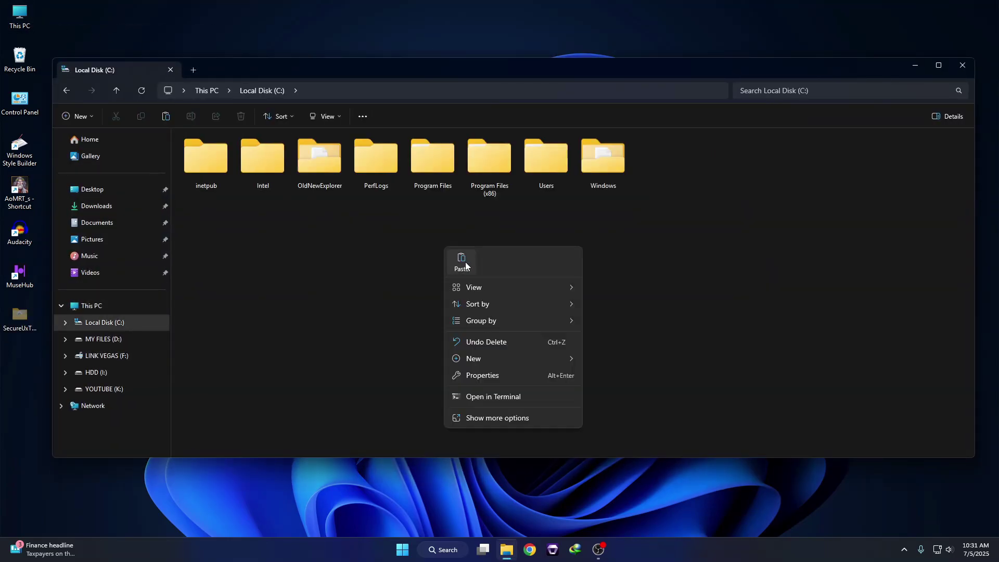
click(461, 267)
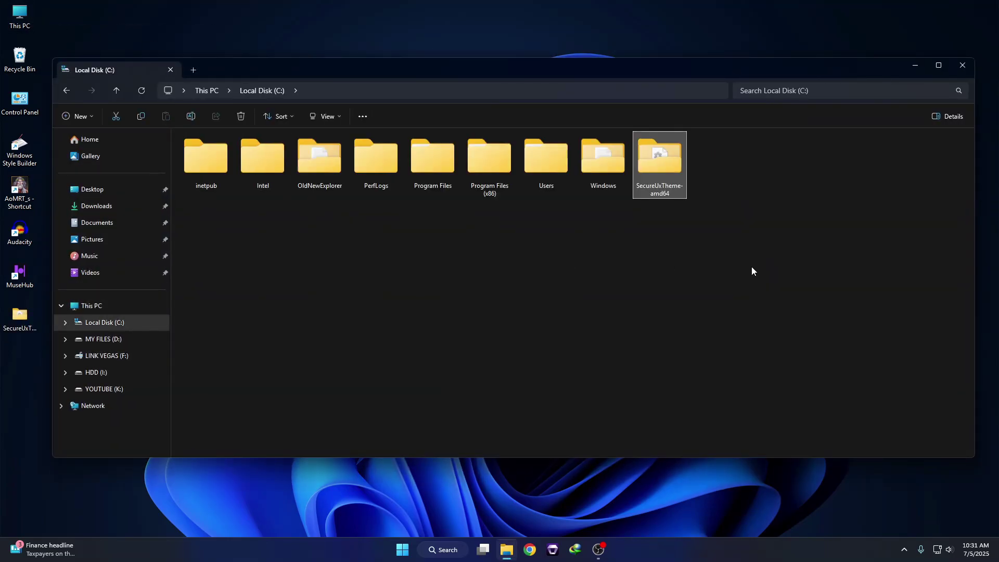
Run ThemeTool from the SecureUxTheme-amd64 folder as administrator and accept the warranty disclaimer
double_click(654, 164)
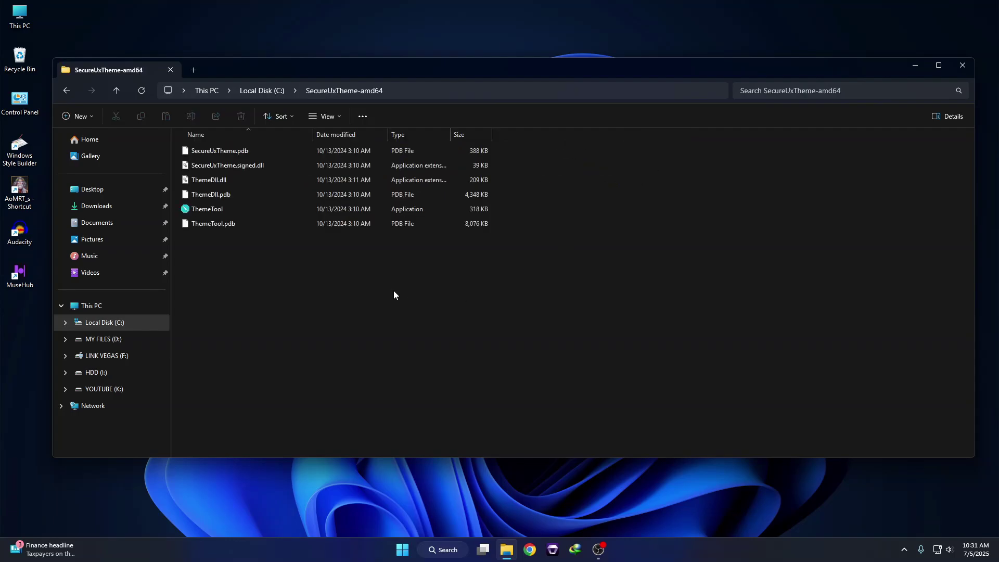
right_click(207, 209)
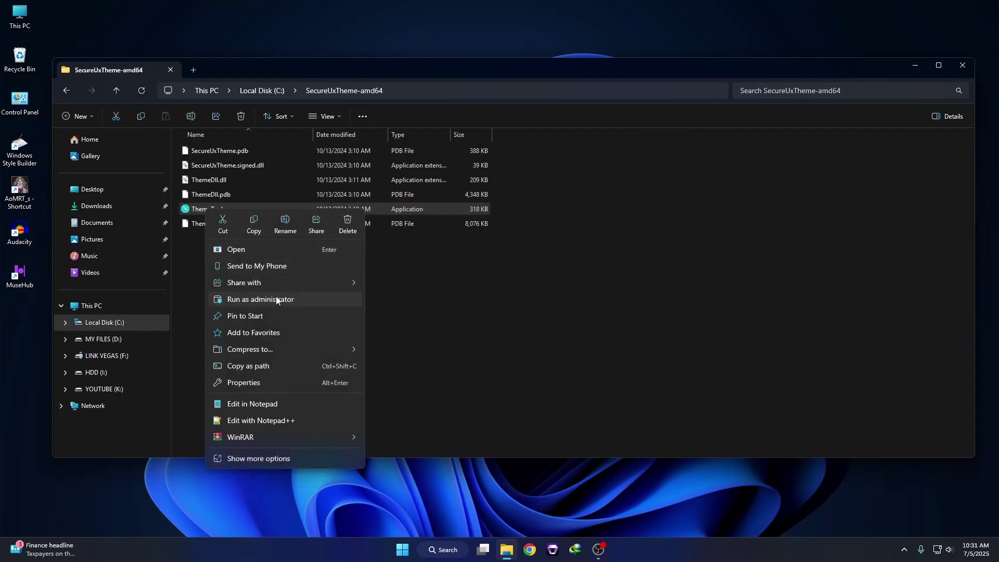
click(252, 301)
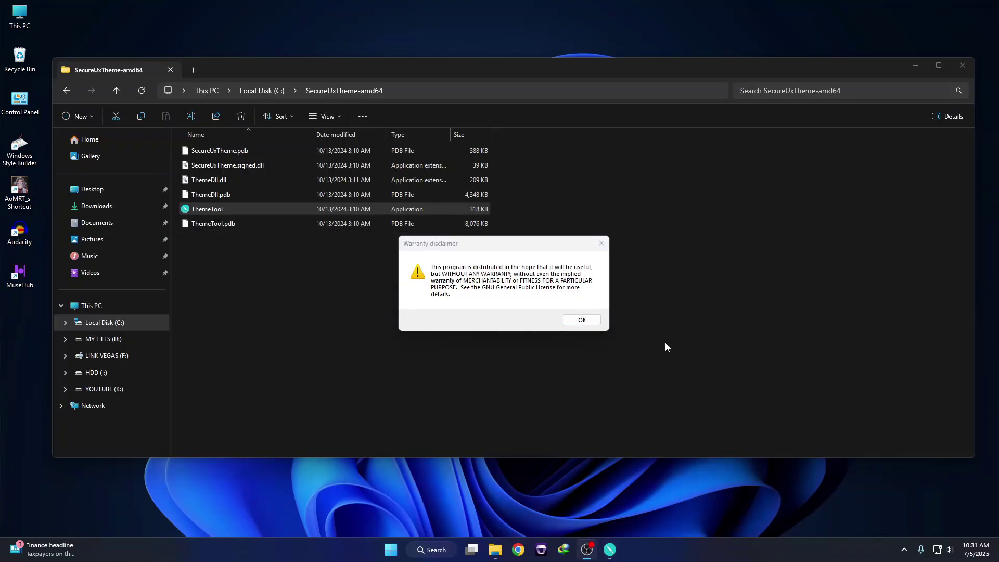
click(582, 320)
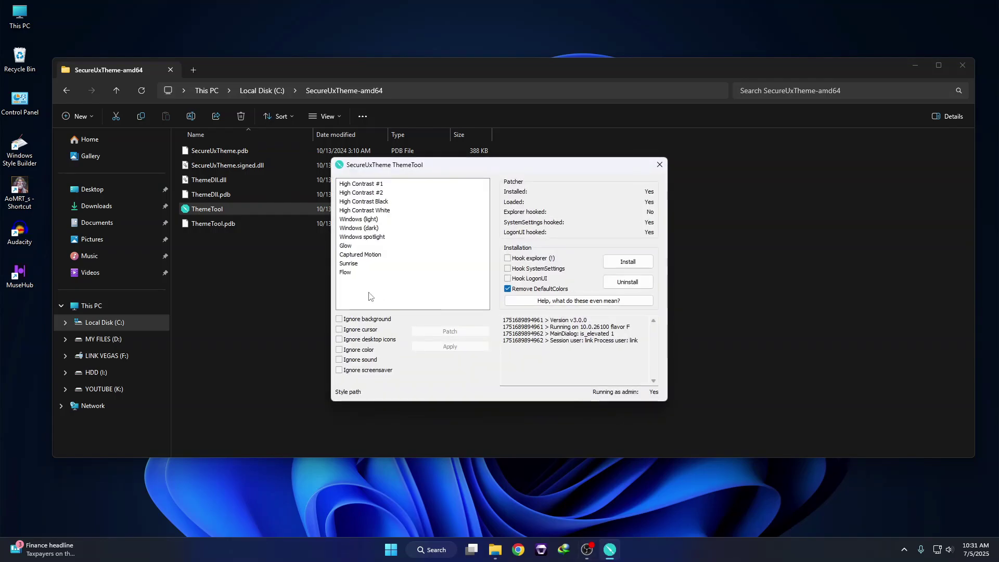
Enable Hook LogonUI and Hook SystemSettings in ThemeTool, and close the tool and the folder window
click(508, 279)
click(507, 268)
click(660, 165)
click(962, 65)
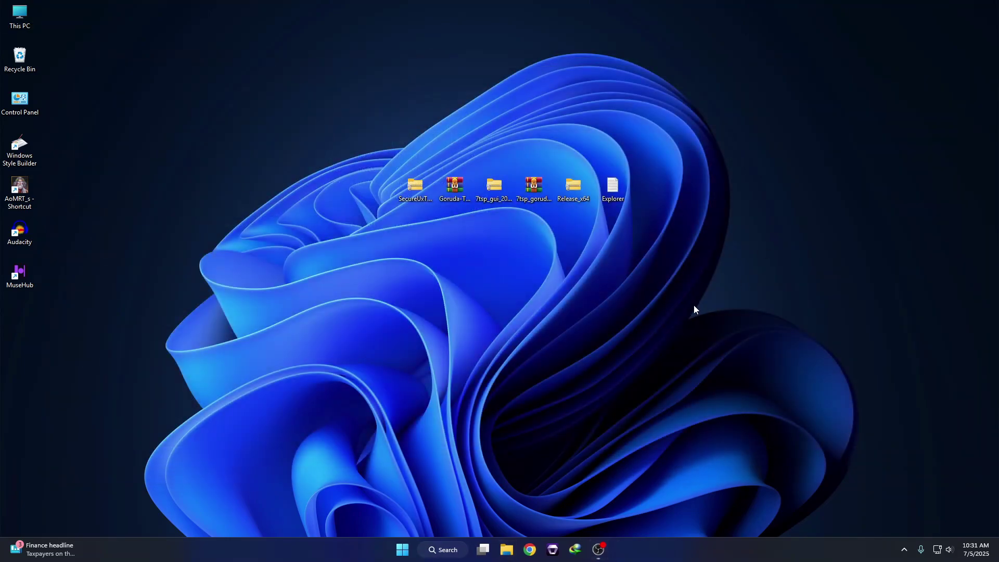
Extract the Goruda-Theme archive with WinRAR into its own folder on the desktop
right_click(462, 186)
mouse_move(608, 413)
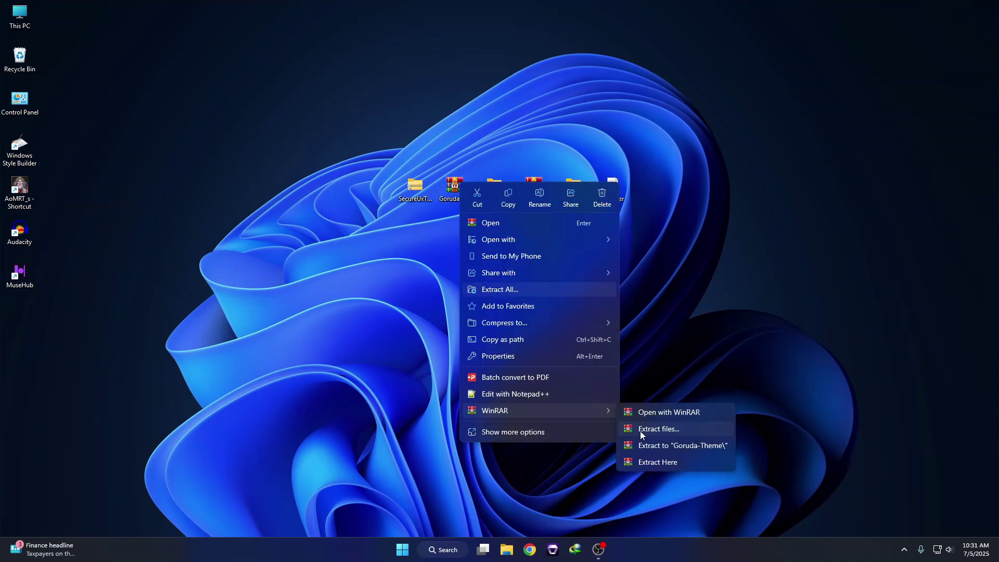
click(640, 431)
key(Return)
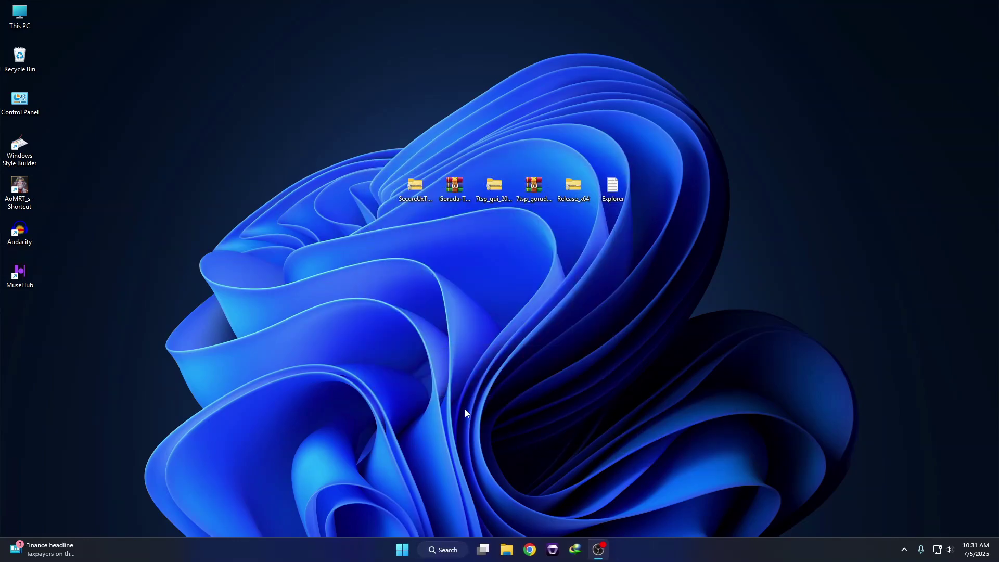
Copy the Goruda Dark folder and both Goruda theme files from the extracted Goruda Windows 11 Theme folder
double_click(21, 319)
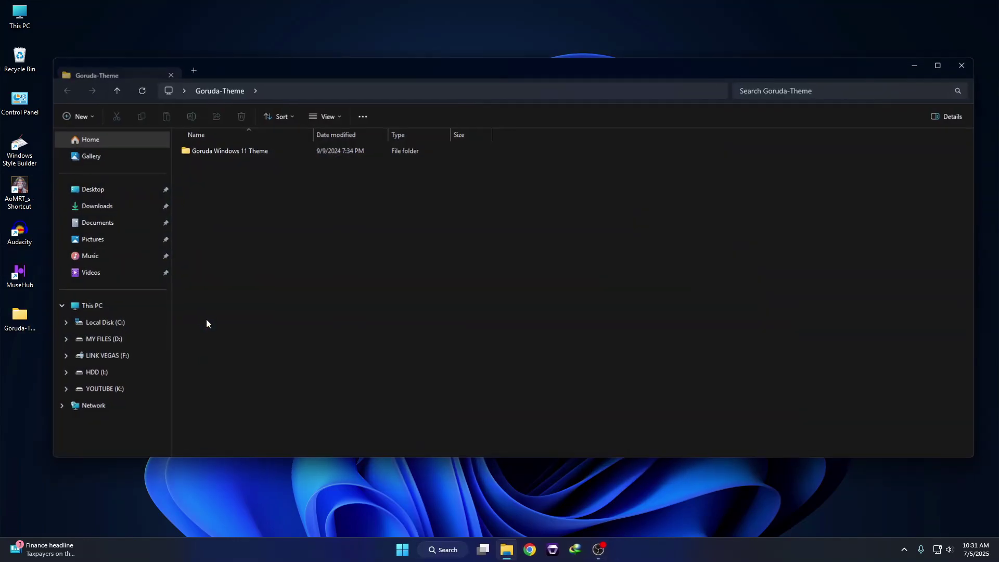
double_click(229, 155)
drag(227, 224, 447, 148)
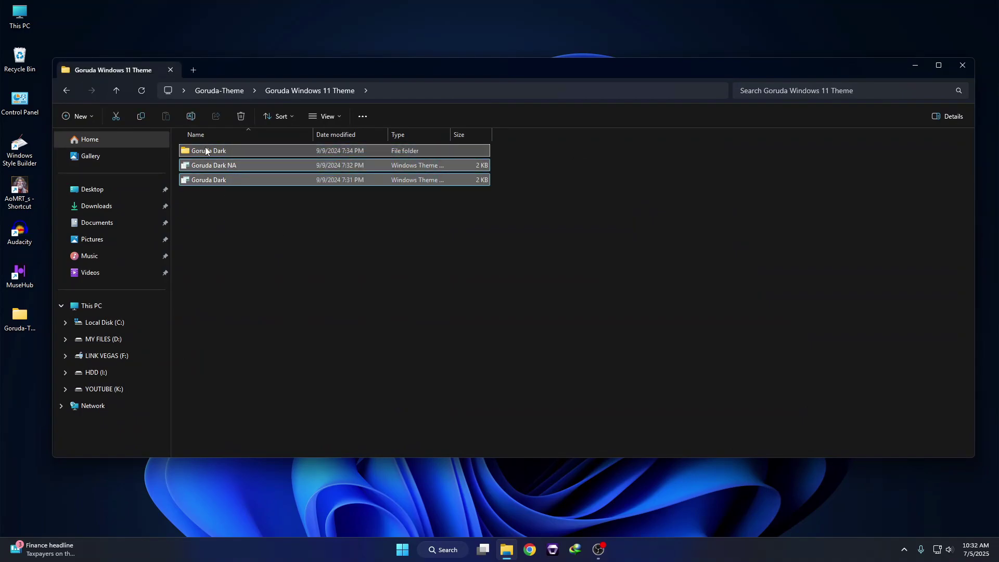
right_click(207, 152)
click(254, 166)
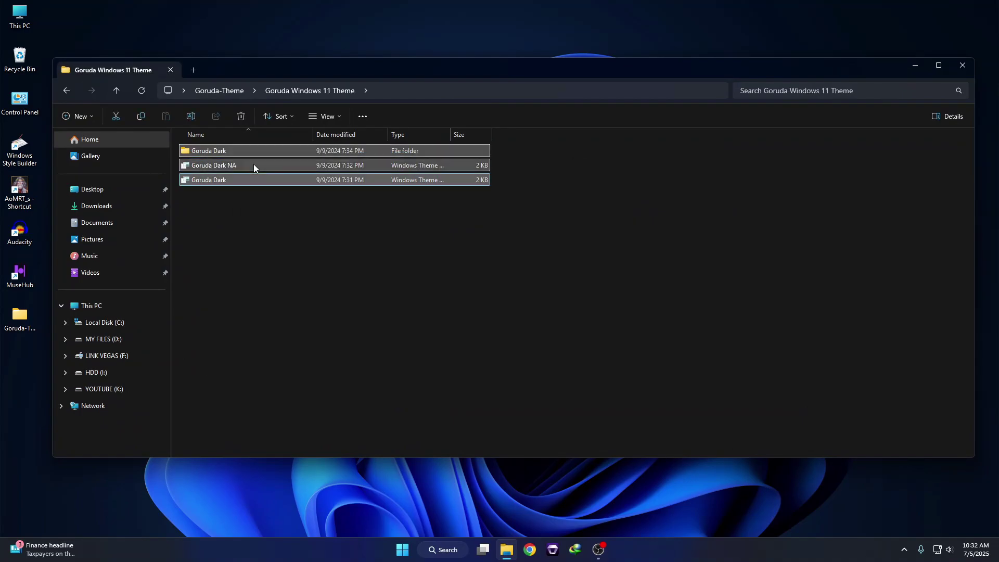
Paste the copied Goruda Dark folder and theme files into C:\Windows\Resources\Themes
click(102, 324)
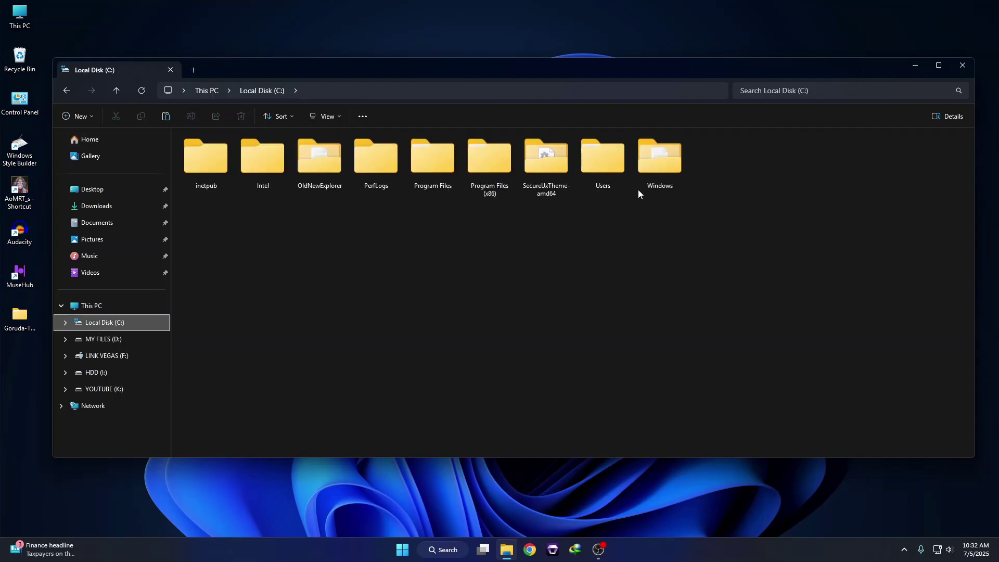
double_click(660, 176)
click(279, 282)
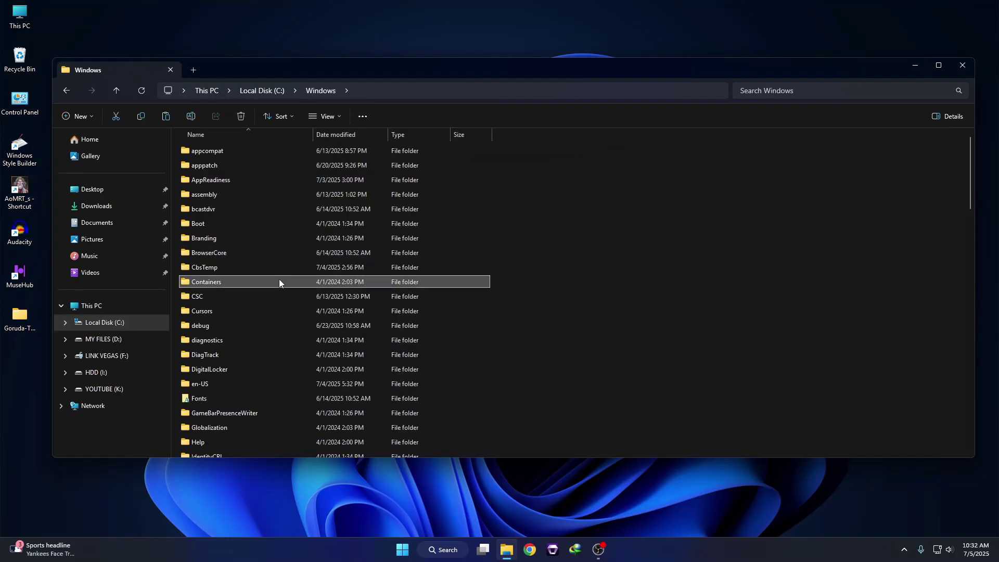
text(rem)
double_click(233, 179)
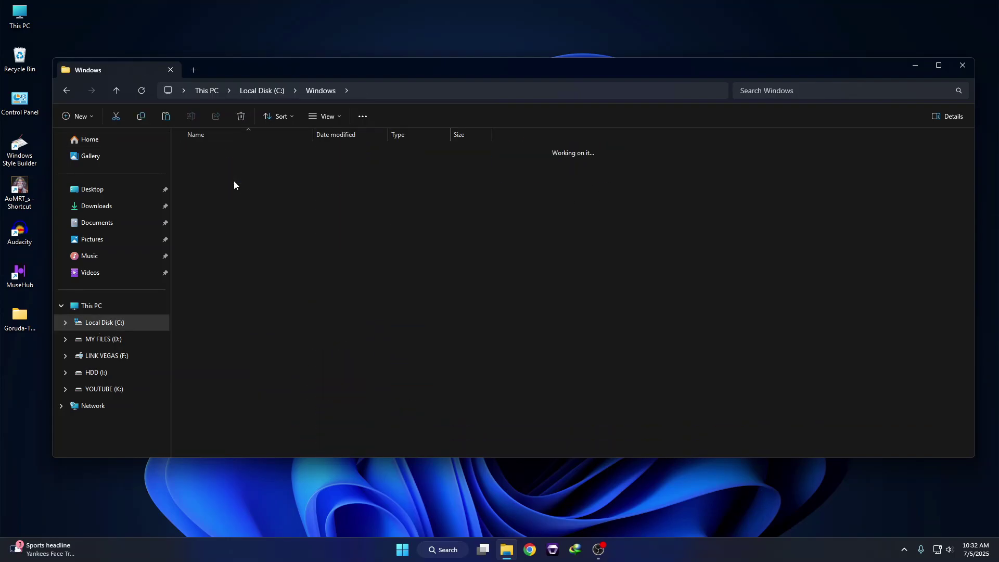
double_click(206, 165)
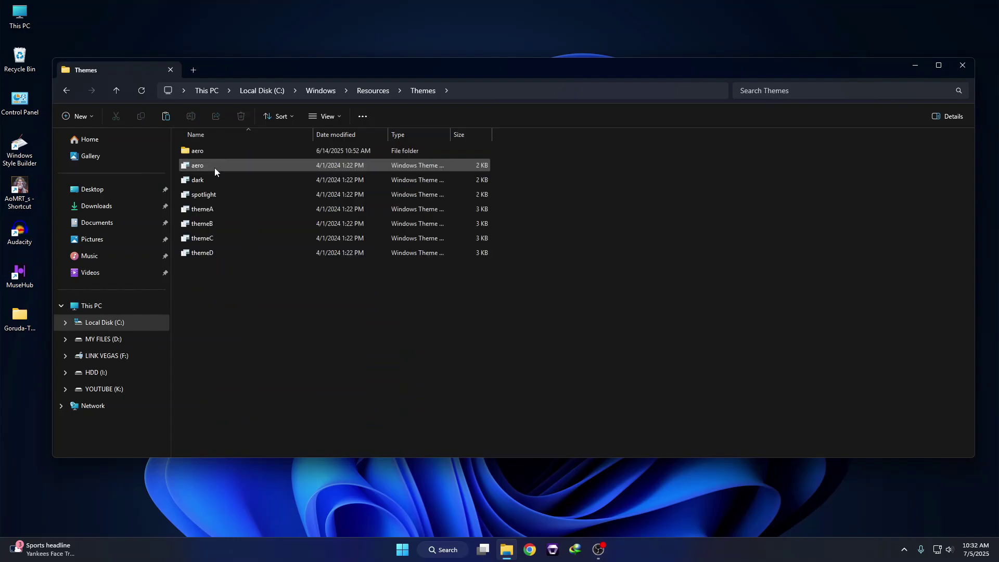
right_click(665, 228)
click(682, 240)
click(216, 222)
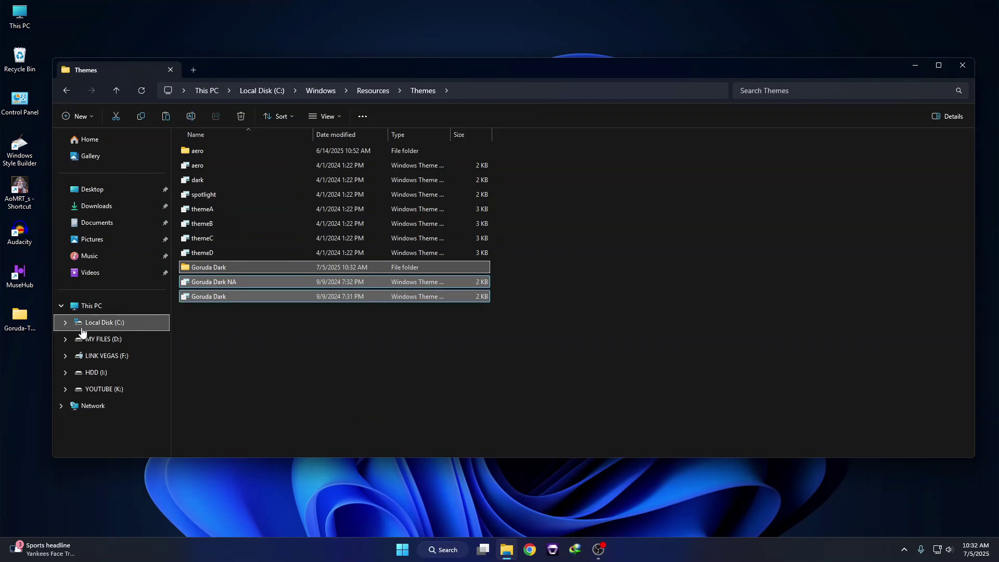
Run ThemeTool as administrator from the SecureUxTheme-amd64 folder on Local Disk (C:) and accept the warranty disclaimer
click(117, 329)
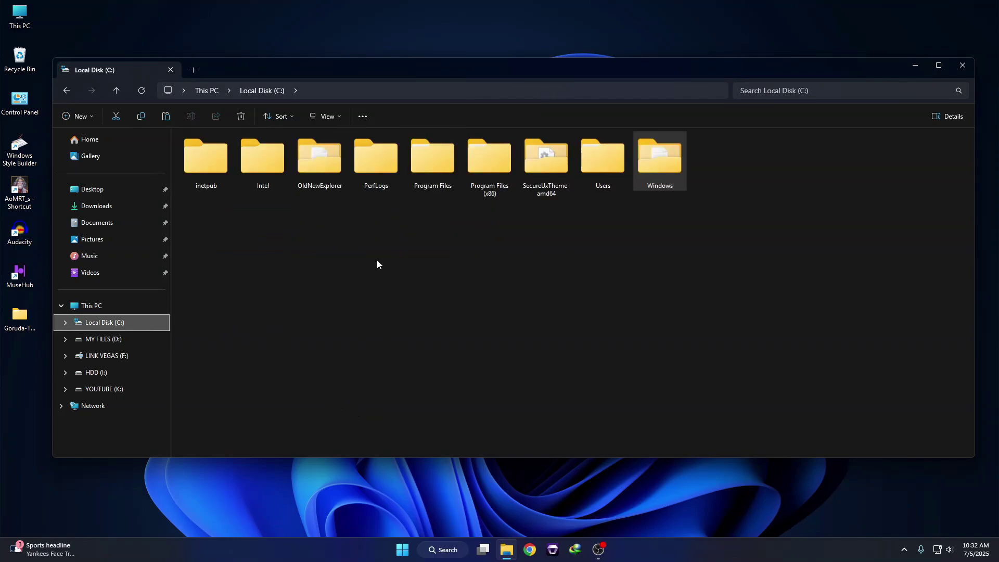
double_click(544, 176)
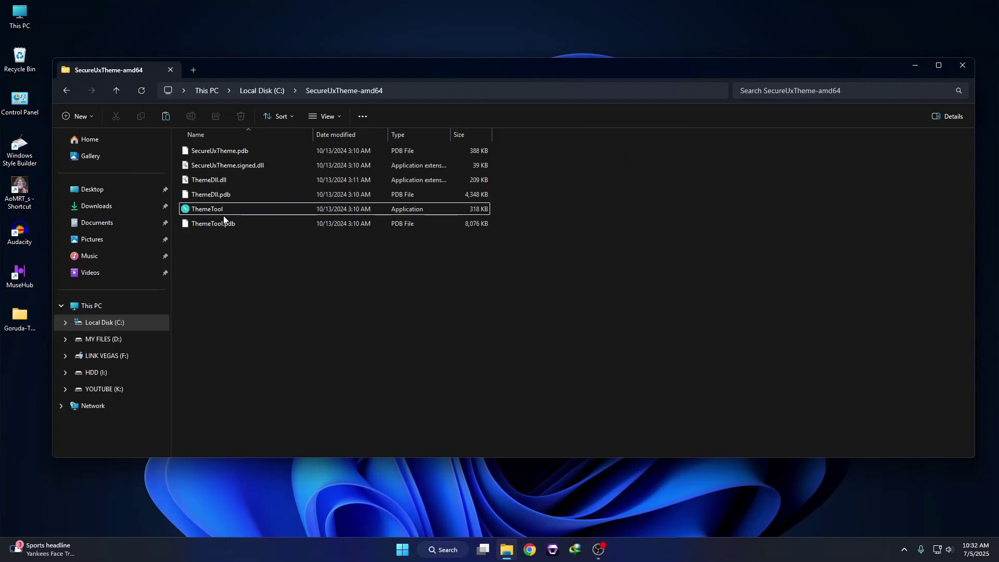
right_click(197, 210)
click(229, 297)
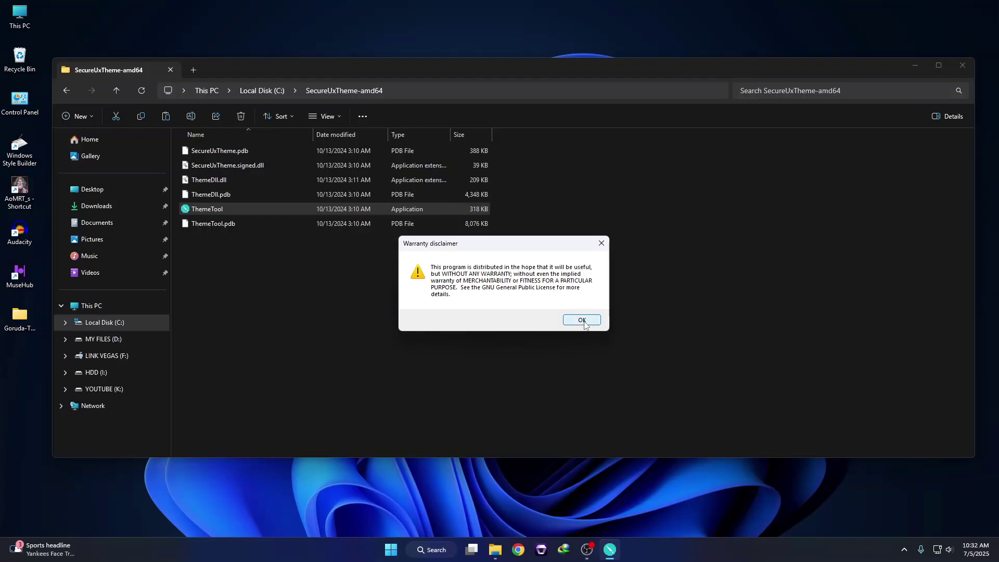
click(582, 320)
Patch and apply the Goruda Dark theme in ThemeTool, and close the tool and the folder window
drag(413, 170, 360, 167)
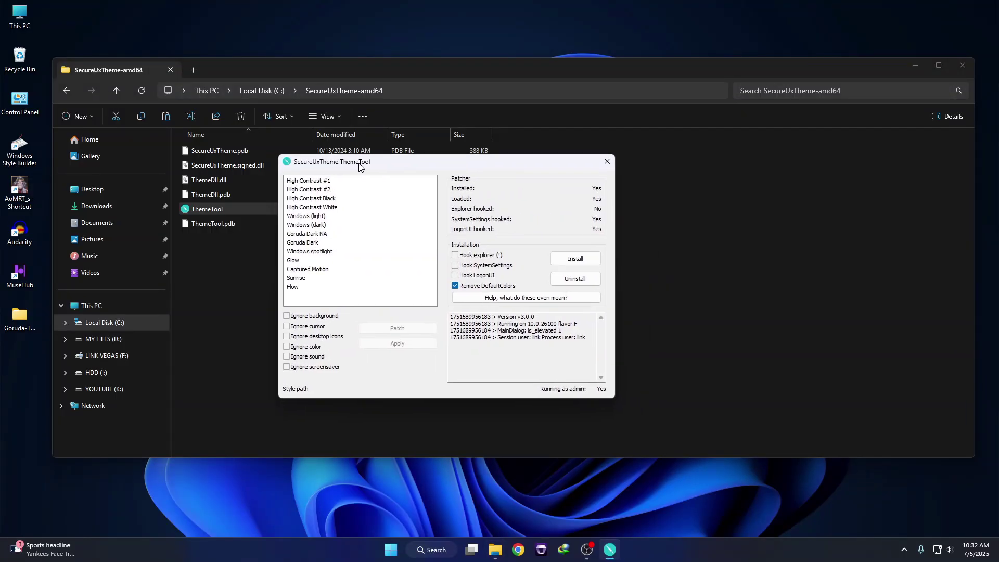
click(312, 242)
click(314, 233)
click(313, 252)
click(312, 243)
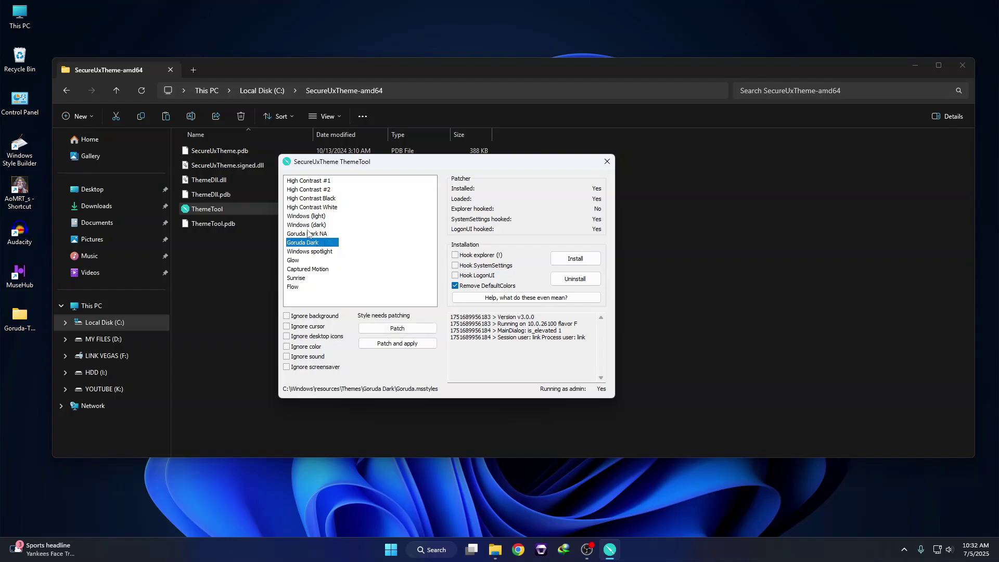
click(308, 233)
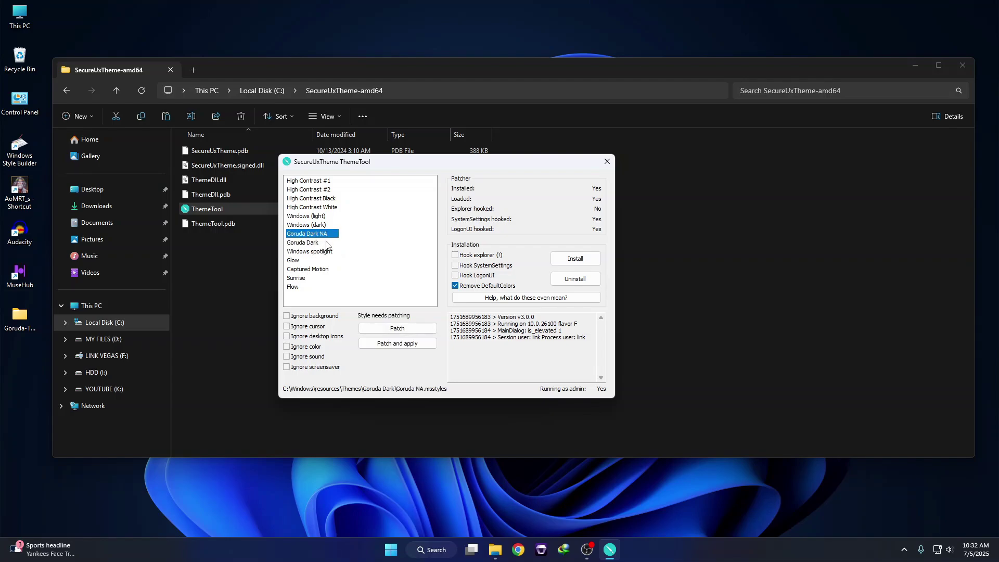
click(311, 243)
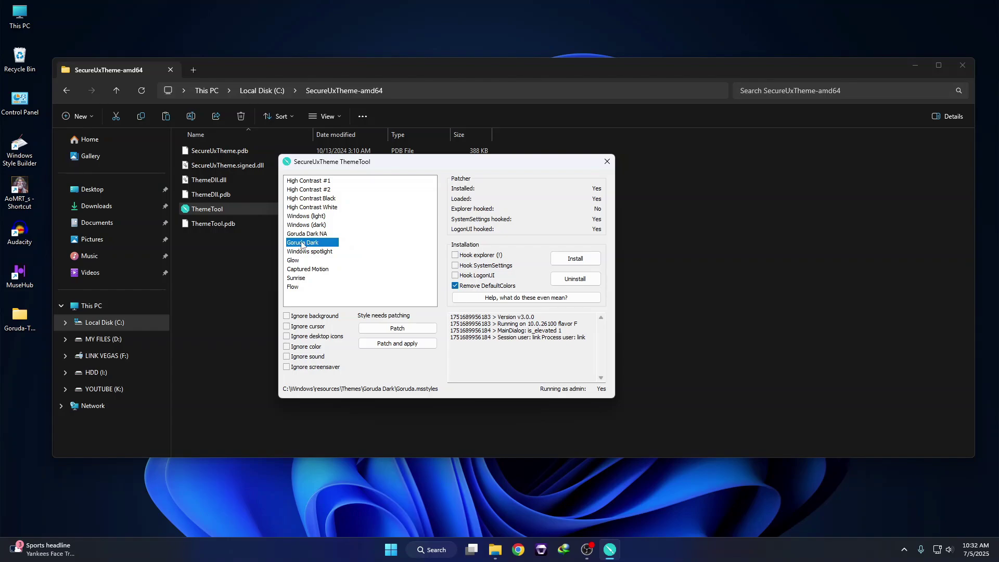
click(395, 344)
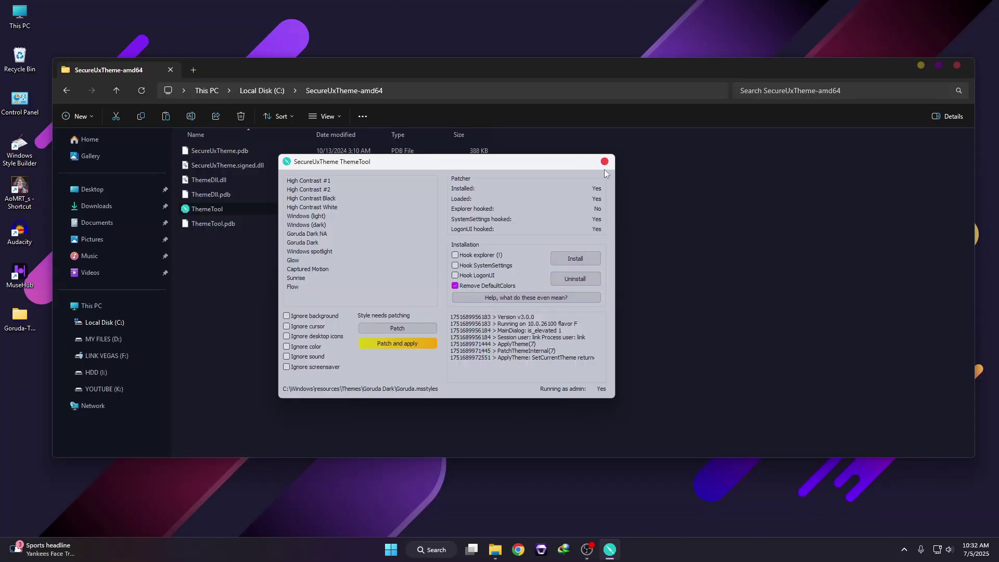
click(604, 161)
drag(763, 76, 732, 91)
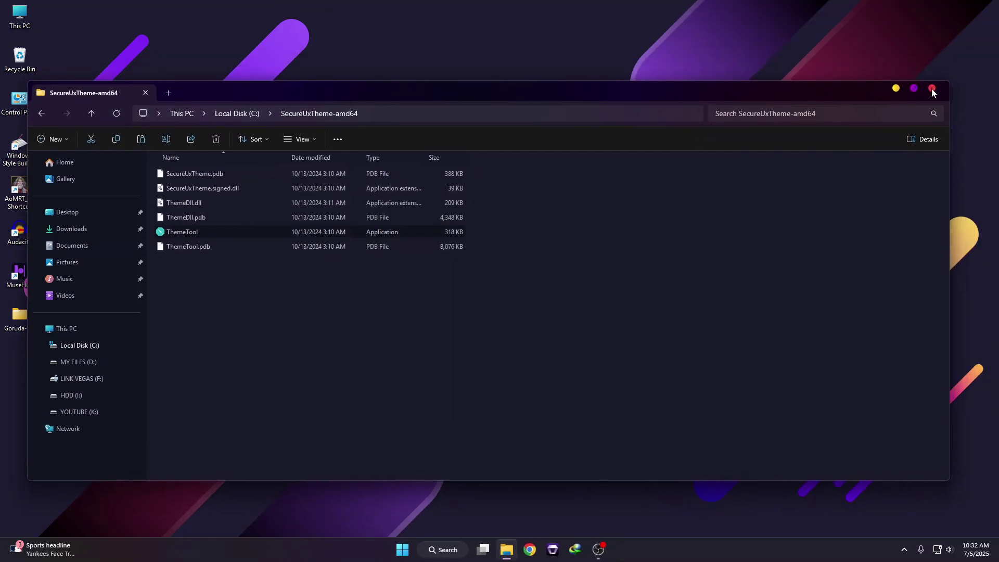
click(931, 89)
Open This PC to examine how the applied theme looks in File Explorer, and close the window
double_click(20, 16)
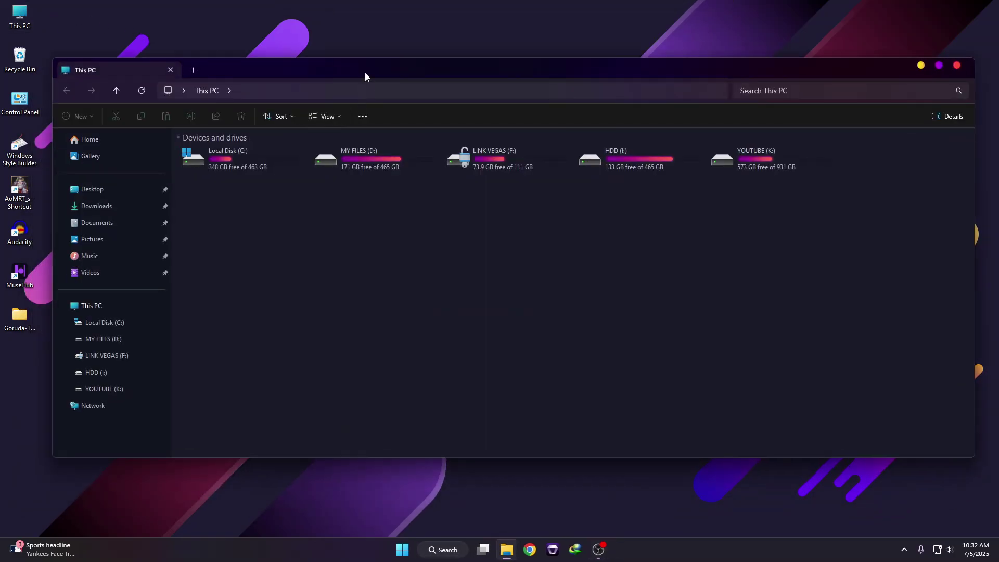
drag(358, 70, 385, 95)
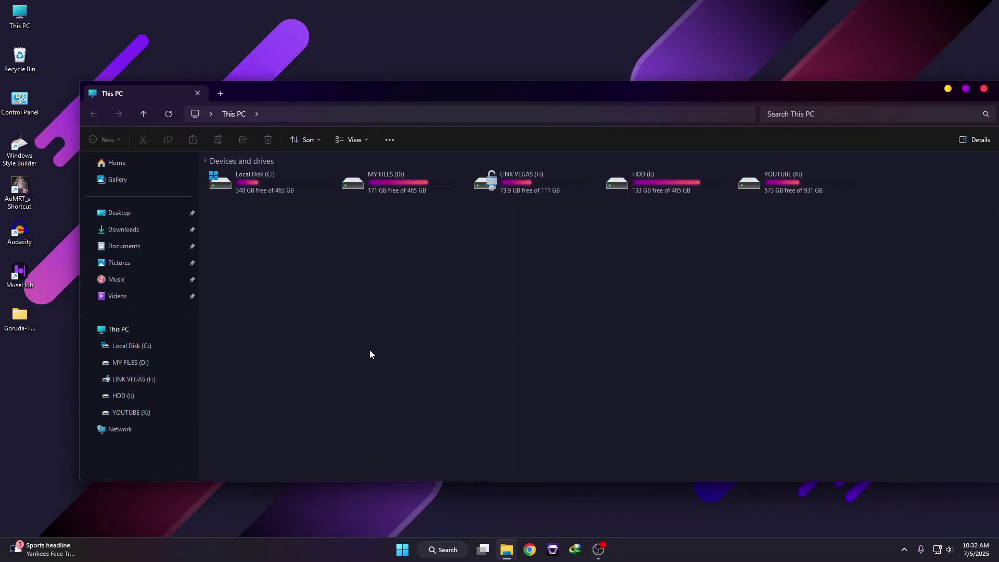
drag(854, 90, 779, 83)
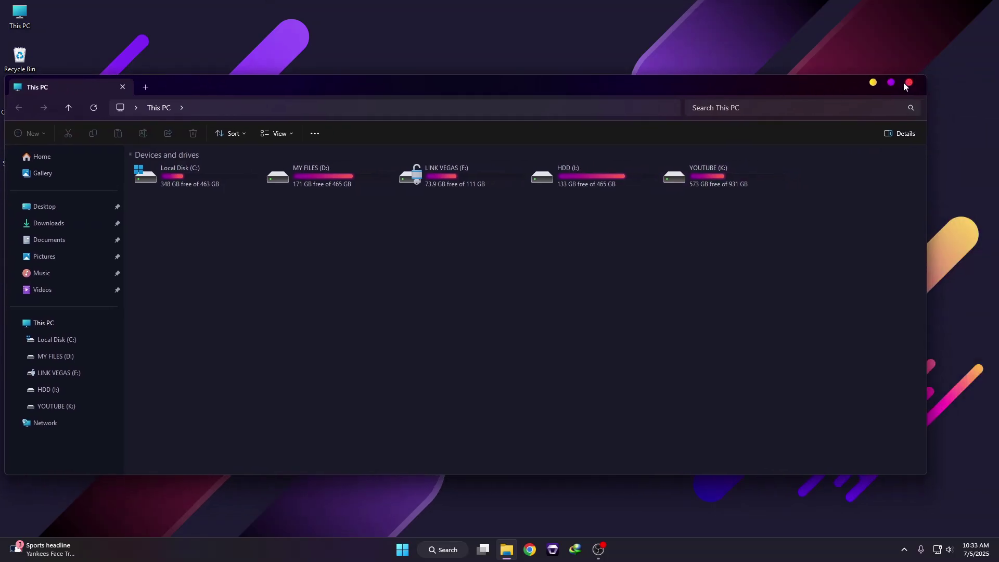
click(908, 83)
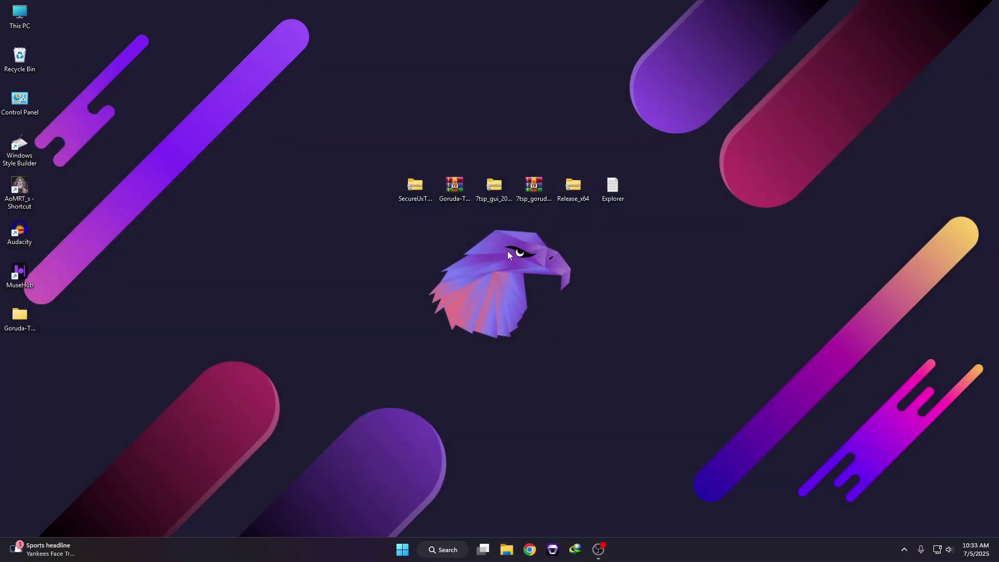
Extract the 7tsp_gui_2019_edition archive with WinRAR into its own folder on the desktop
right_click(494, 191)
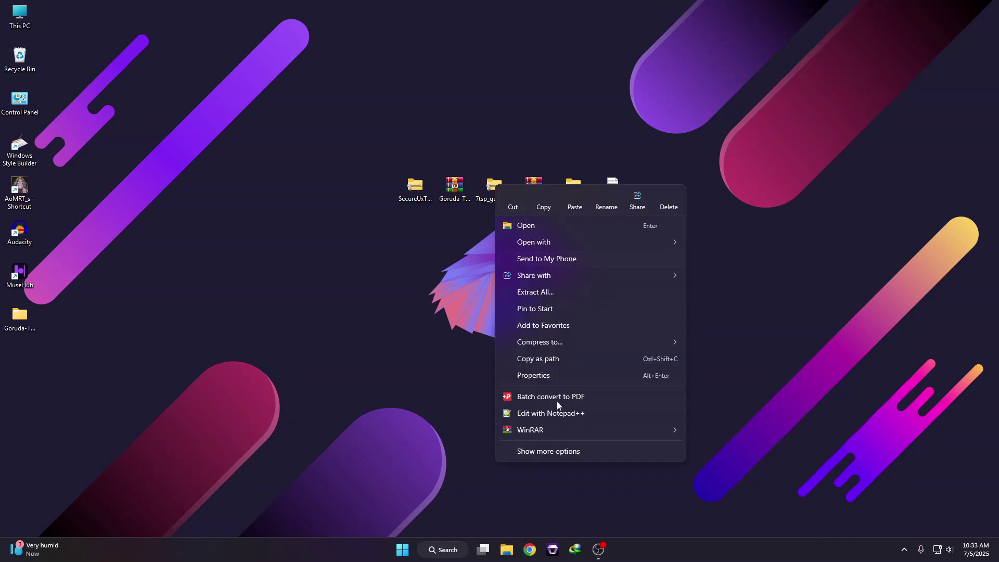
mouse_move(541, 429)
click(707, 452)
click(529, 392)
Rename the 7tsp GUI v0.6(2019) file's extension to .exe in the extracted 7tsp_gui folder, and close the folder
double_click(22, 359)
right_click(179, 167)
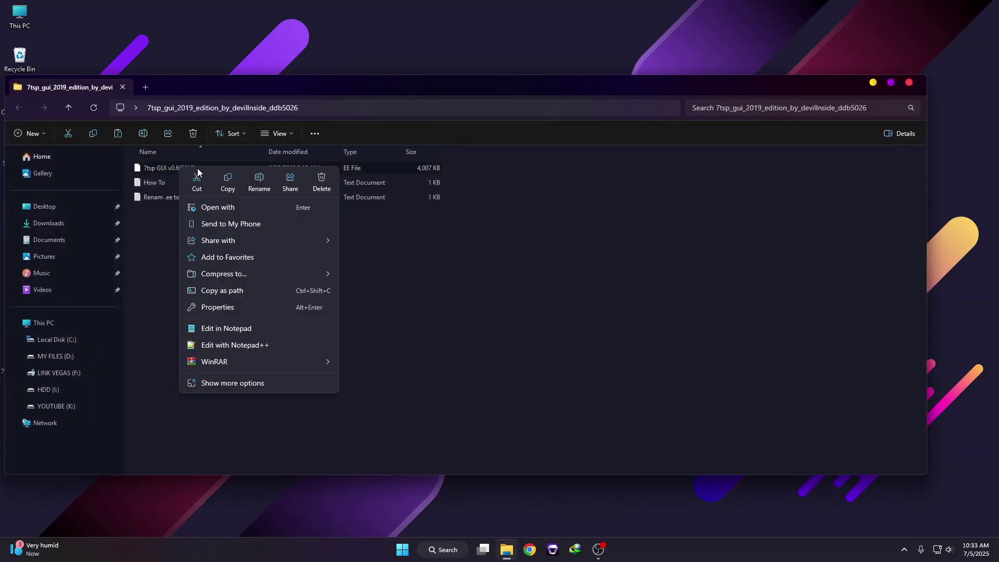
click(258, 182)
key(End)
key(Left)
text(x)
key(Return)
click(538, 276)
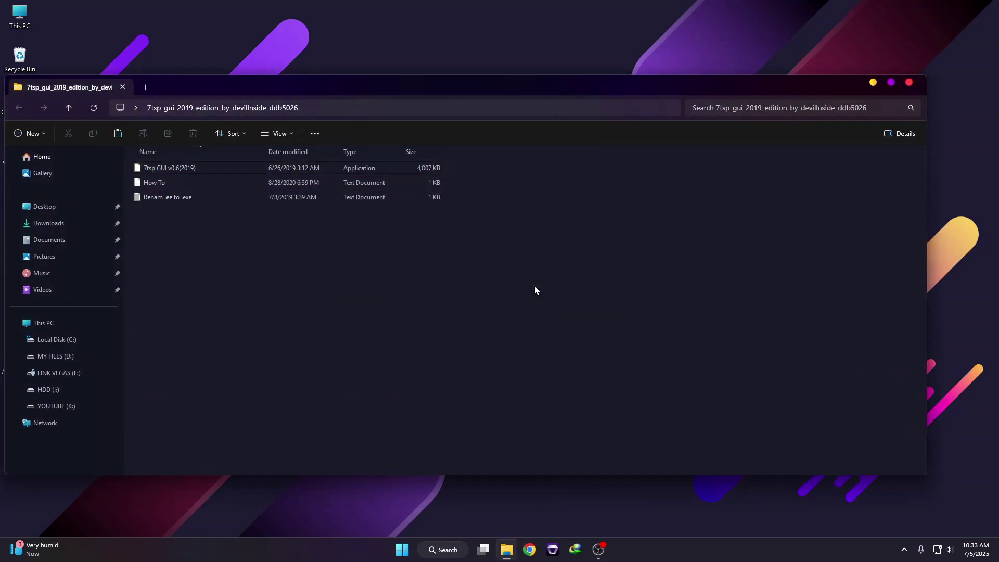
click(907, 85)
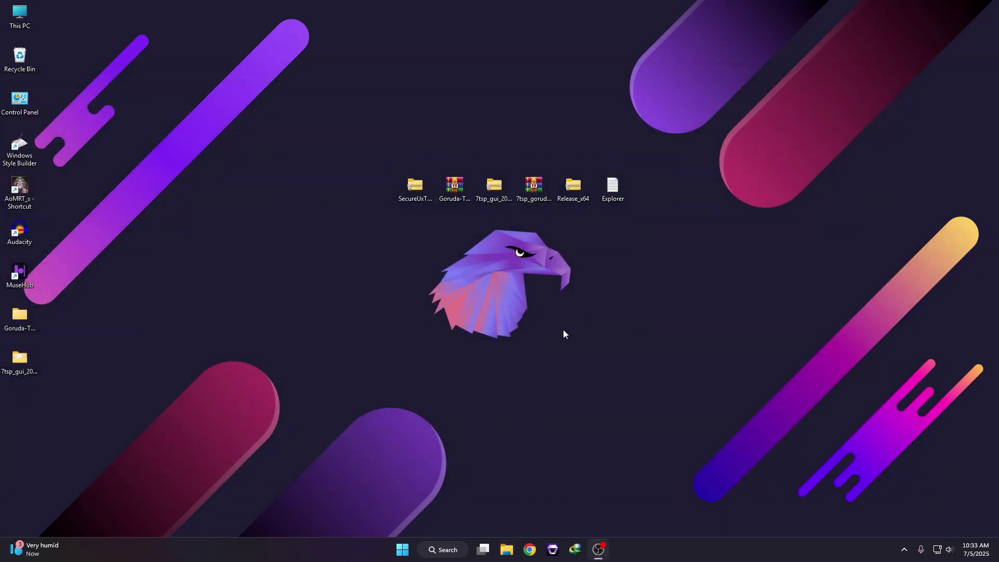
Extract the 7tsp_goruda_icon-pack_ archive with WinRAR into its own folder on the desktop
click(547, 202)
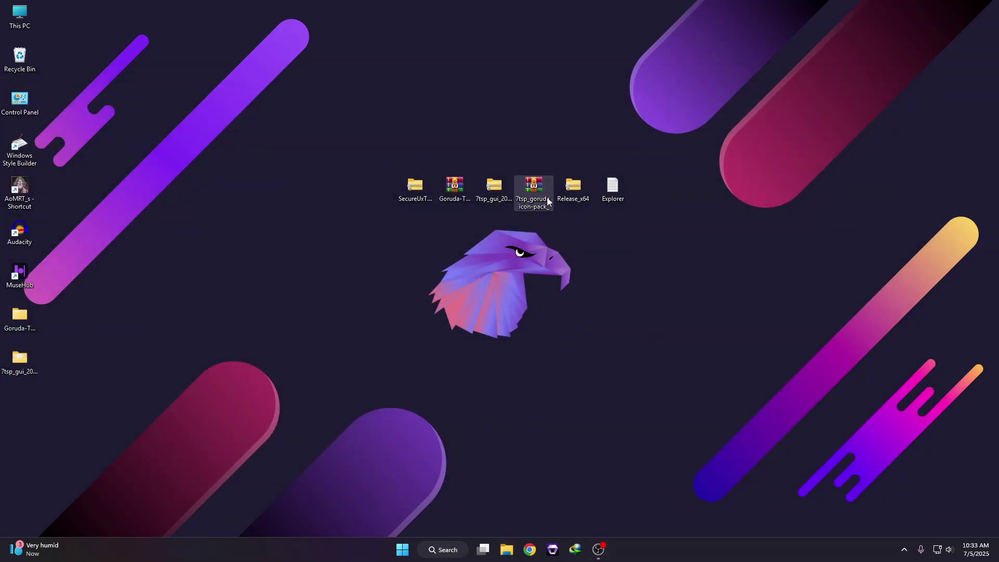
right_click(534, 186)
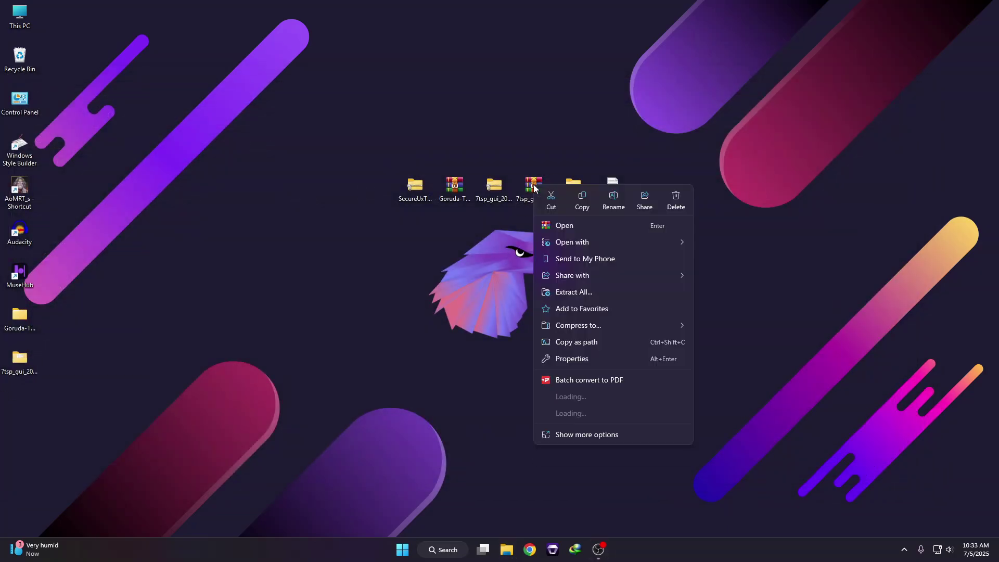
mouse_move(593, 413)
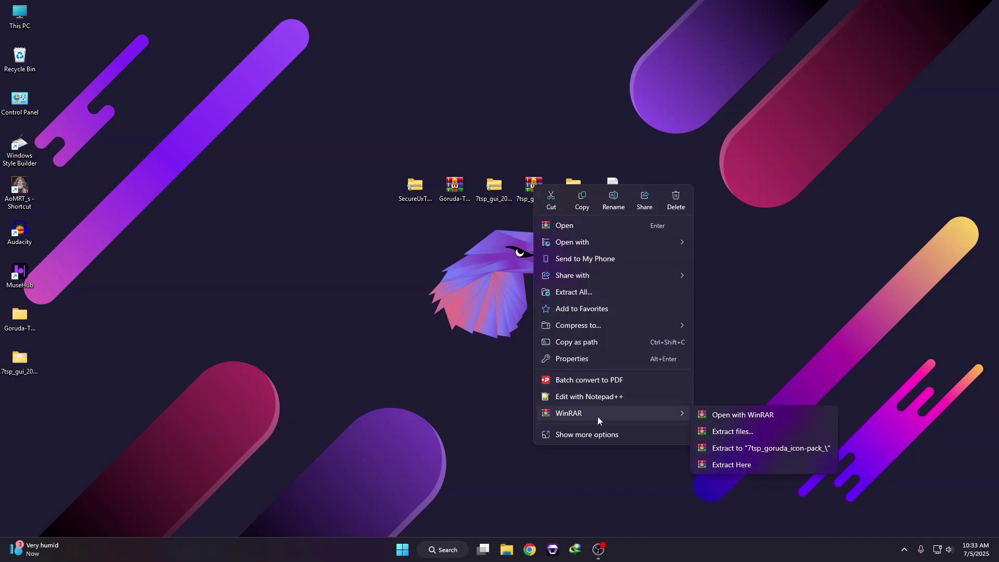
click(736, 432)
click(535, 387)
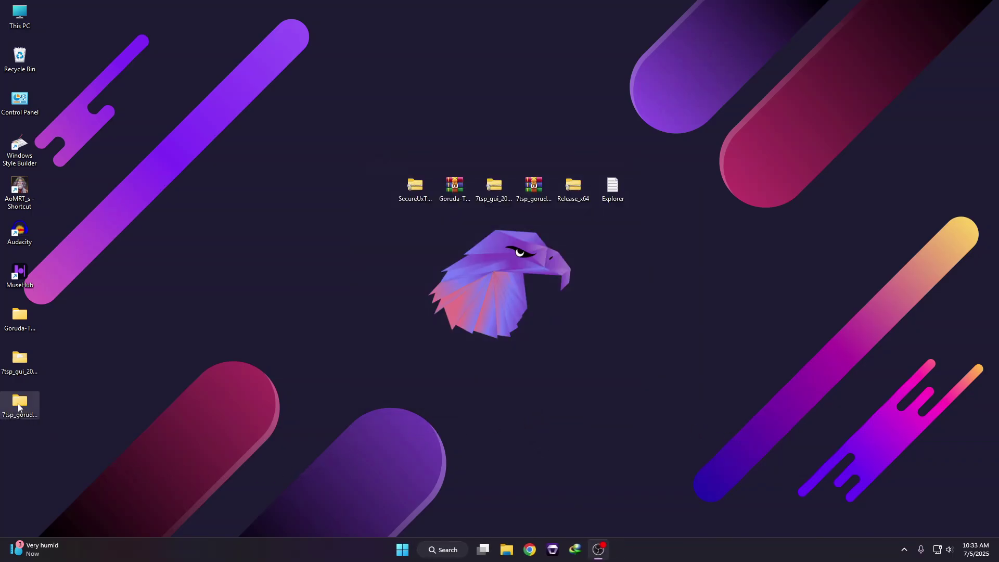
Rename the 7tsp Goruda Icons violet.7z.remove file to end in .7z in the 7TSP Goruda Icon Theme folder, and close the folder
double_click(18, 407)
double_click(161, 164)
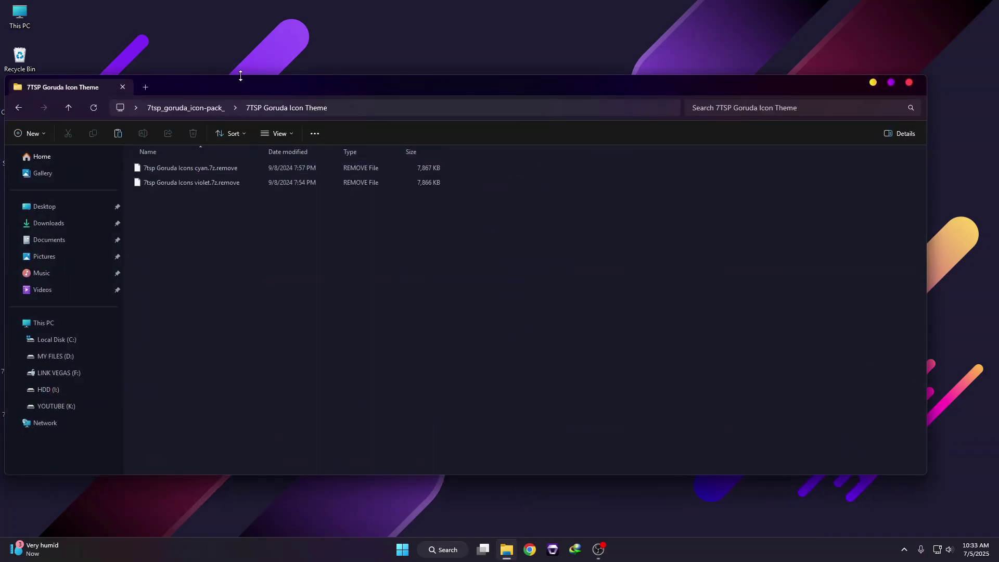
drag(241, 76, 241, 83)
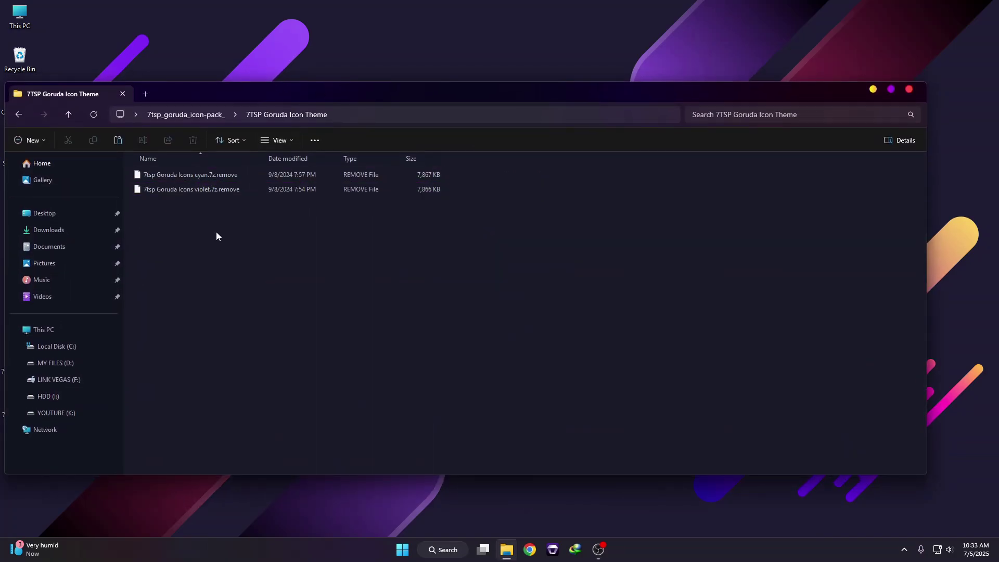
click(201, 189)
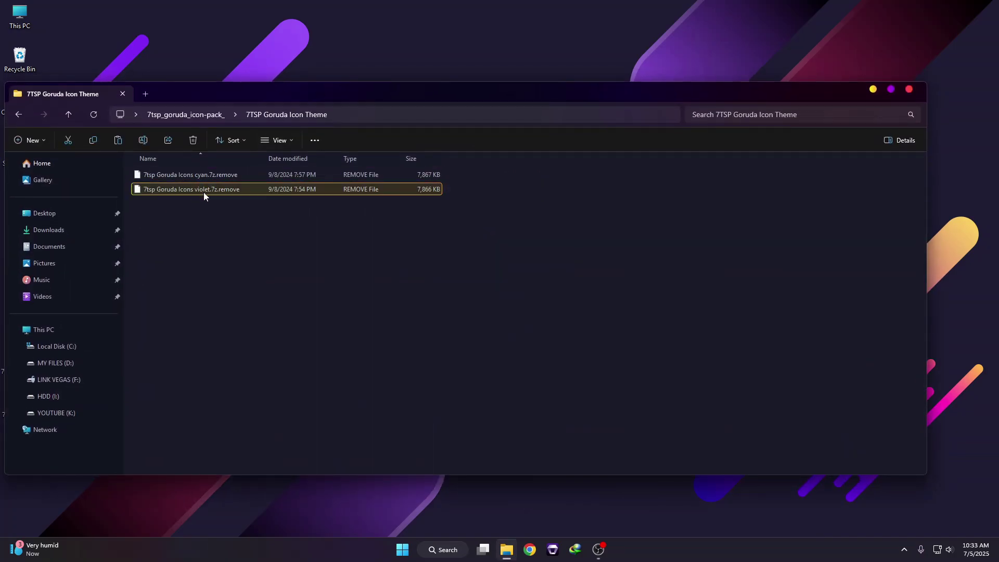
right_click(207, 190)
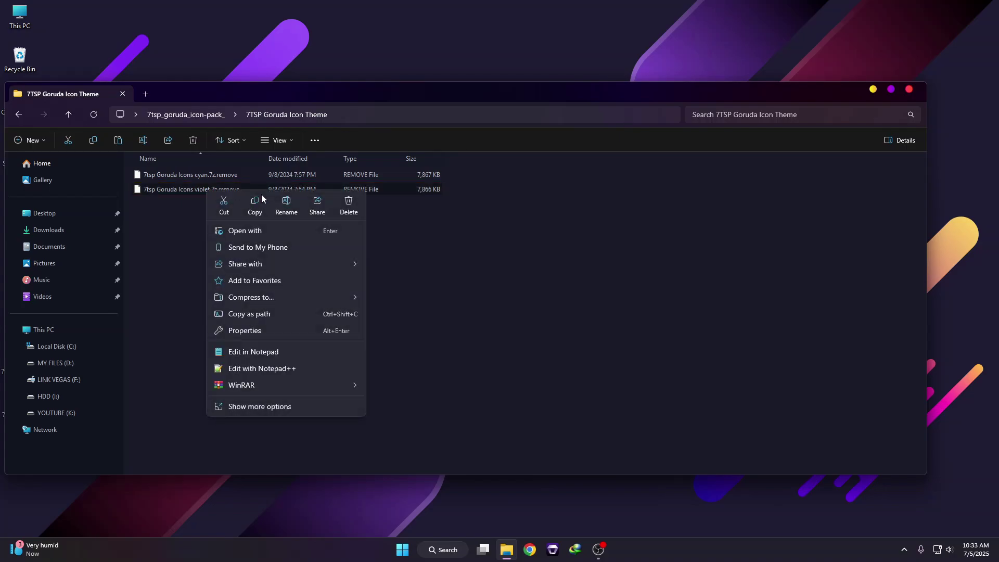
click(286, 204)
drag(217, 191, 288, 196)
key(BackSpace)
key(BackSpace)
key(Return)
click(546, 279)
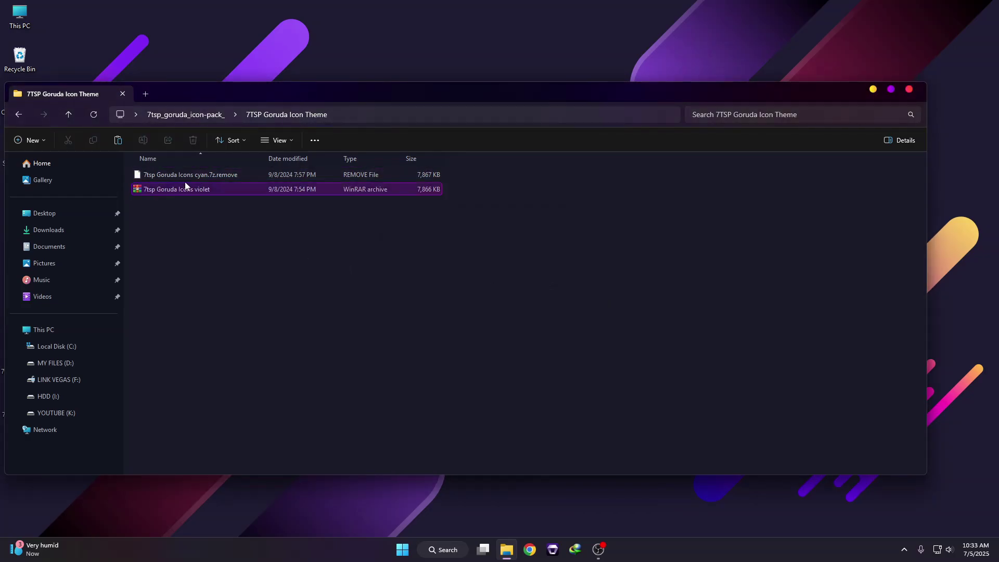
click(910, 89)
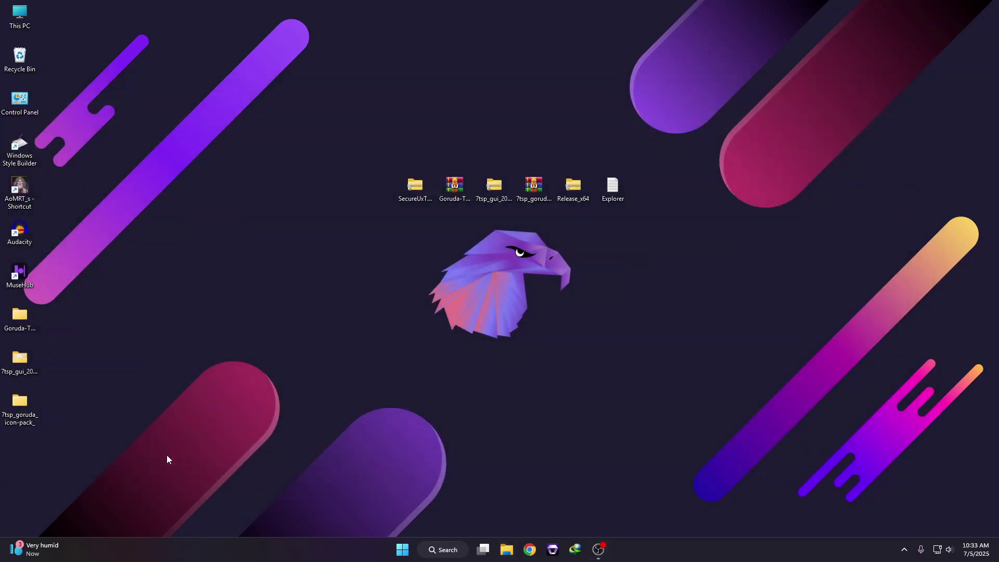
Run the 7tsp GUI v0.6(2019) application from the extracted 7tsp_gui folder as administrator
double_click(27, 364)
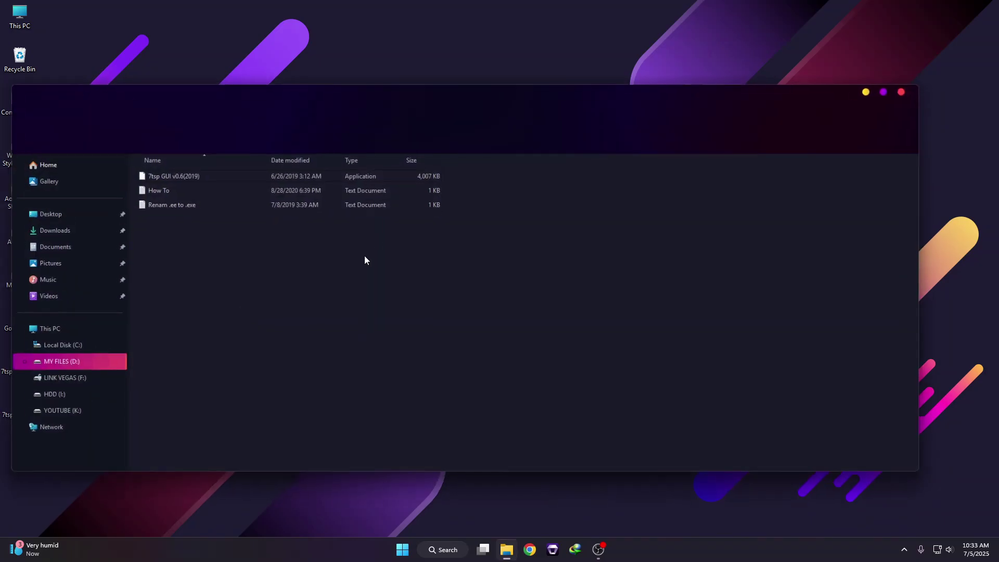
right_click(151, 176)
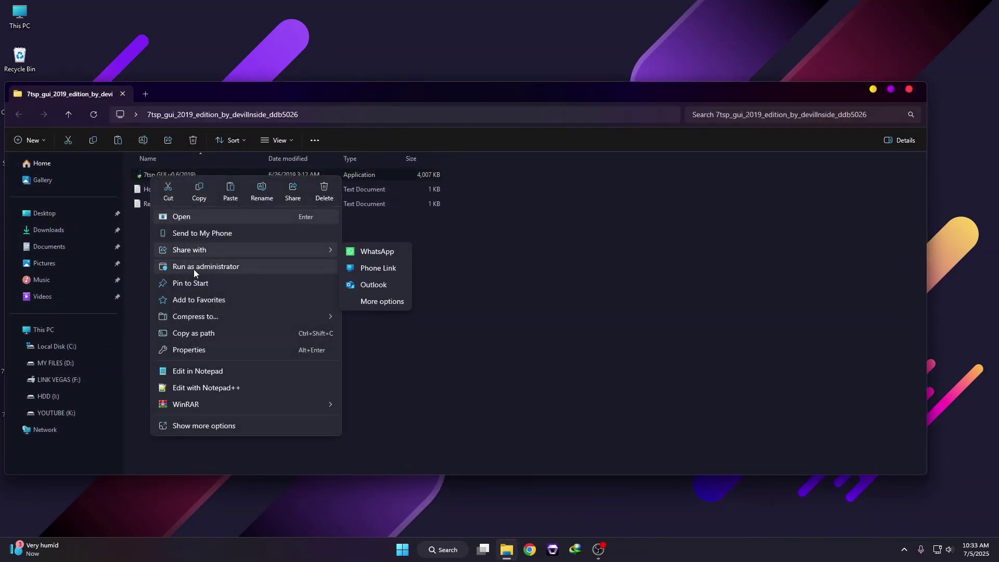
click(194, 267)
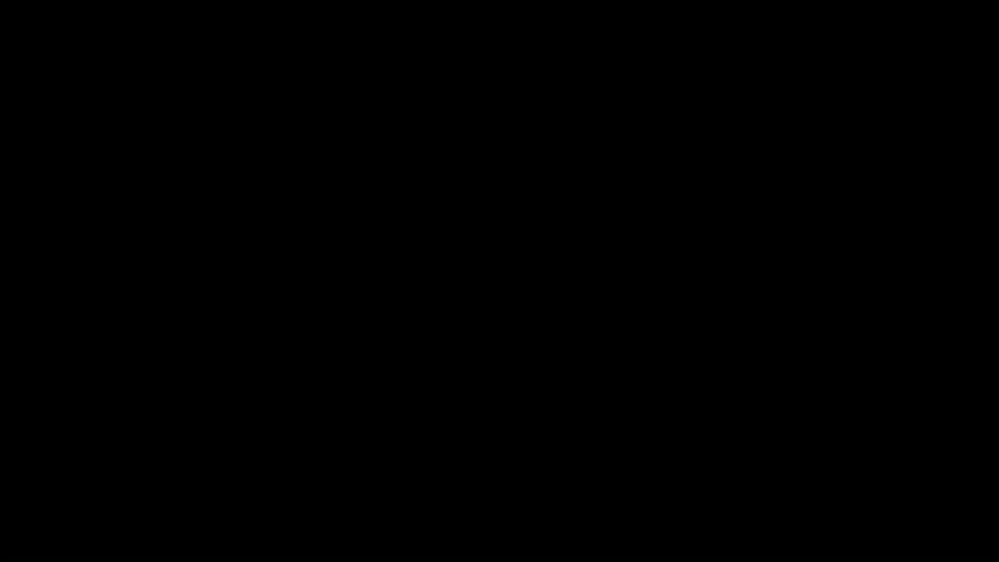
click(480, 357)
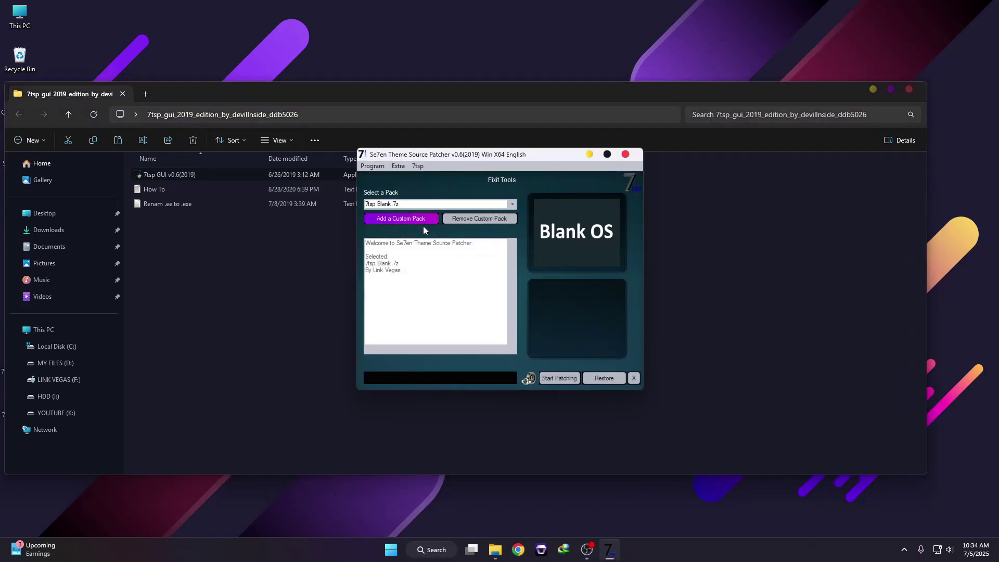
Add the 7tsp Goruda Icons violet archive from the desktop's 7tsp_goruda_icon-pack_ folder as a custom pack
click(397, 221)
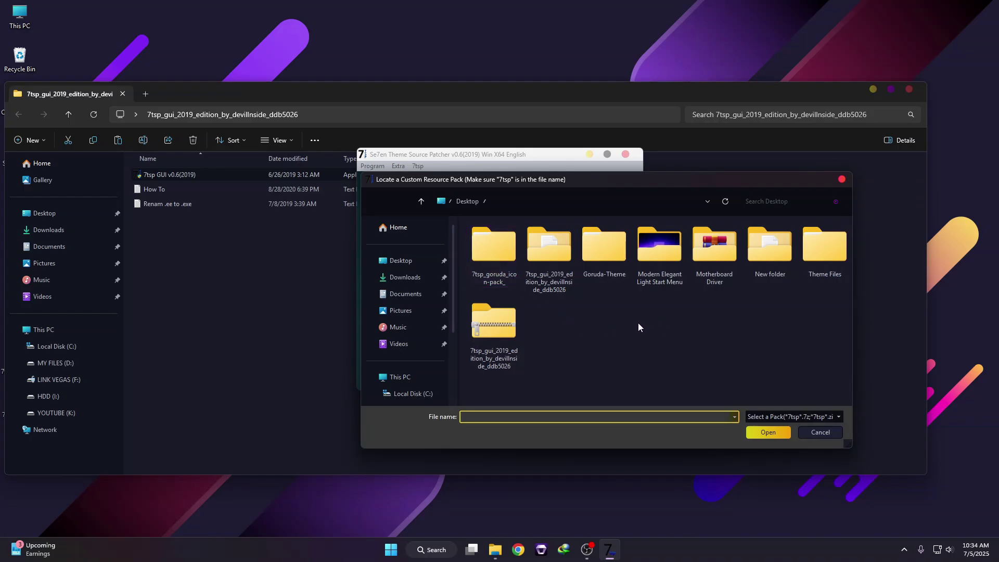
double_click(497, 263)
double_click(505, 239)
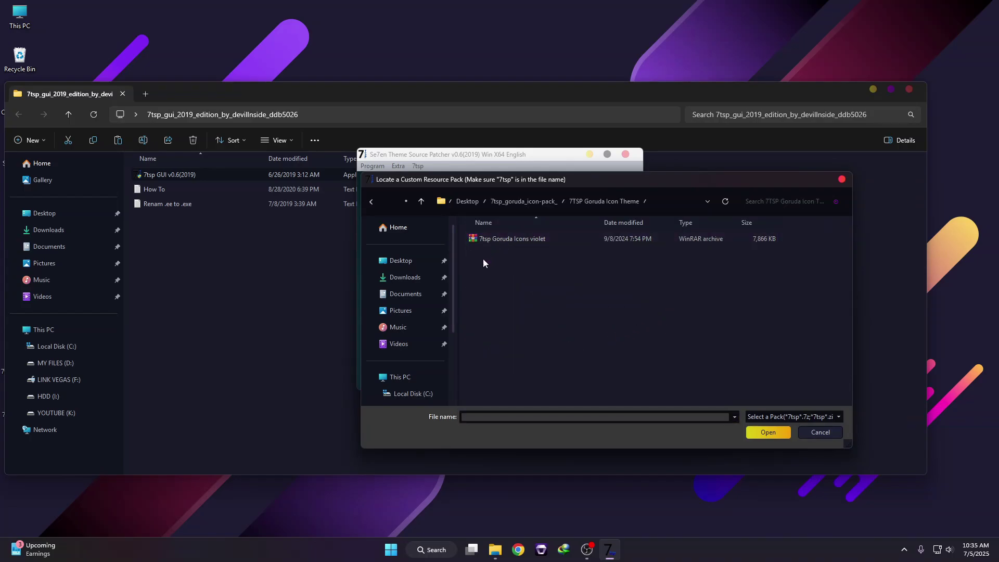
double_click(501, 239)
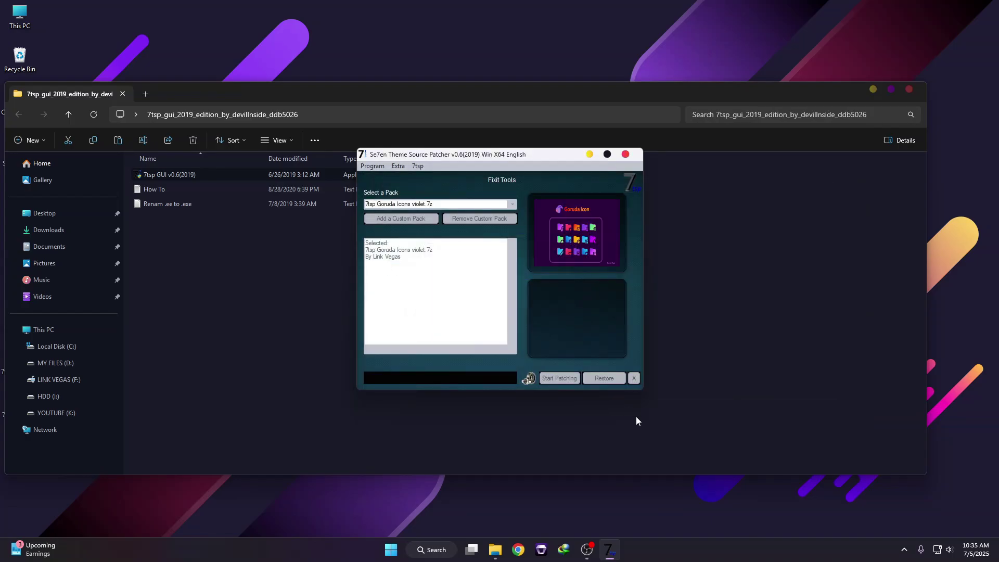
Patch the system with the selected icon pack, and open This PC to examine the new icons before closing it
click(559, 379)
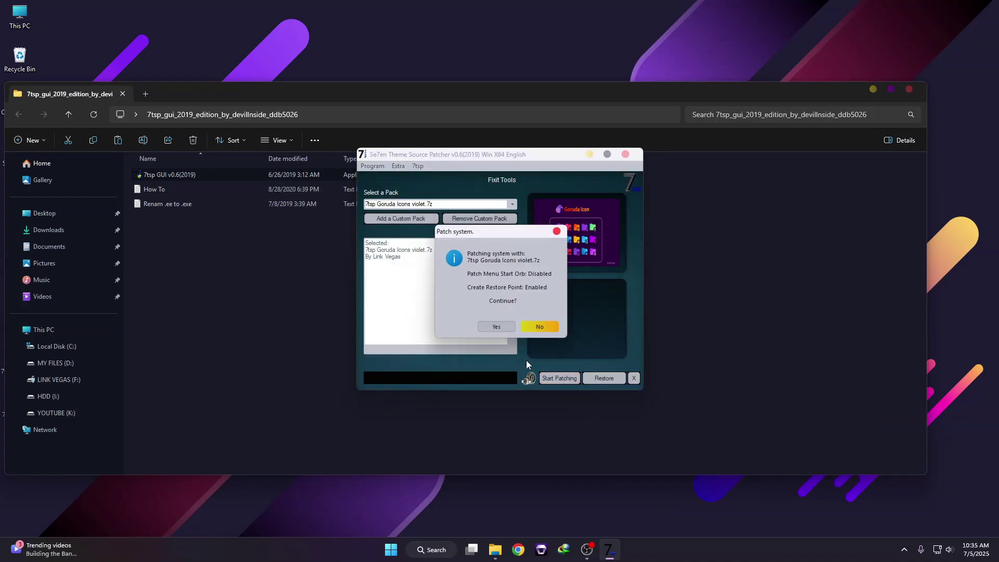
click(495, 327)
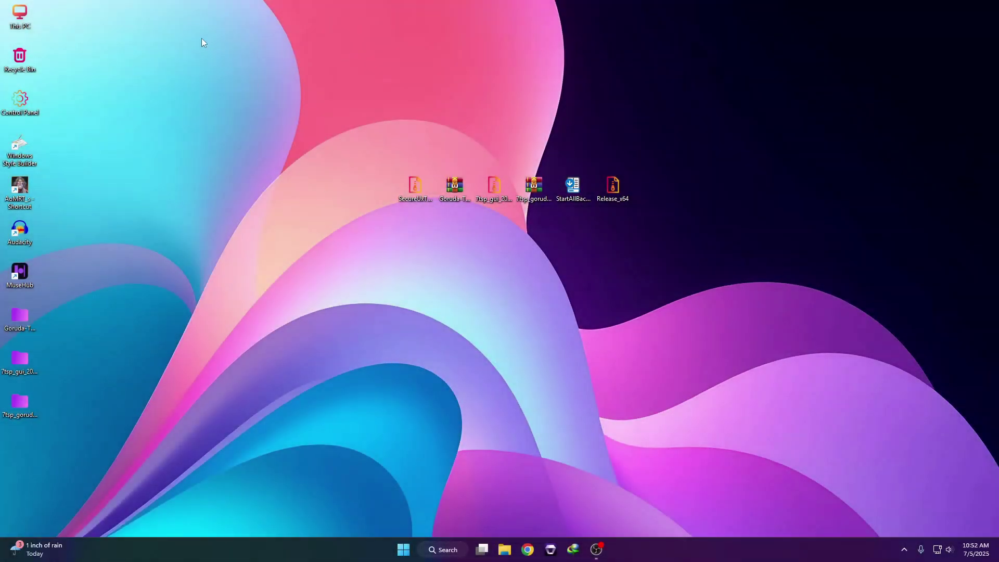
double_click(20, 13)
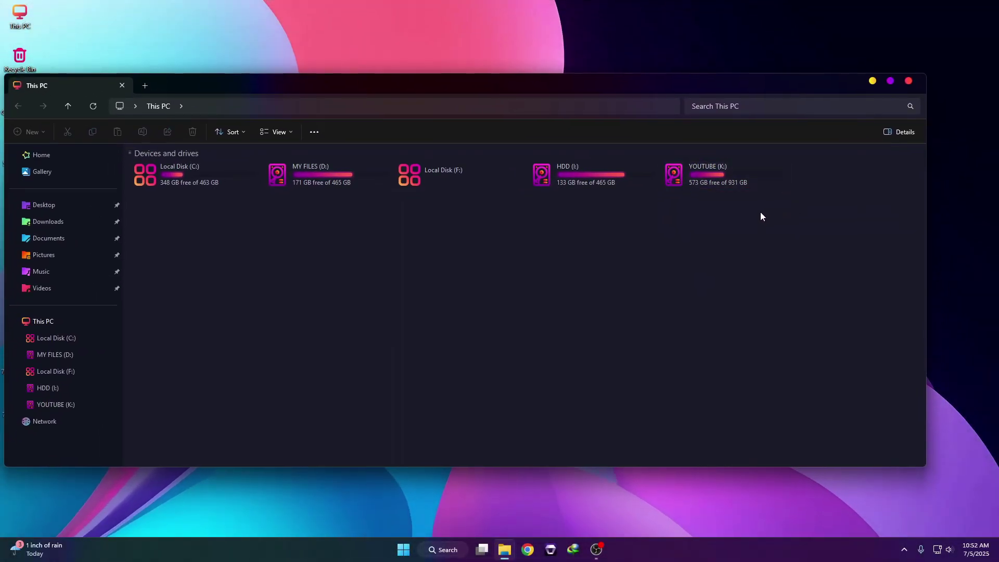
click(909, 81)
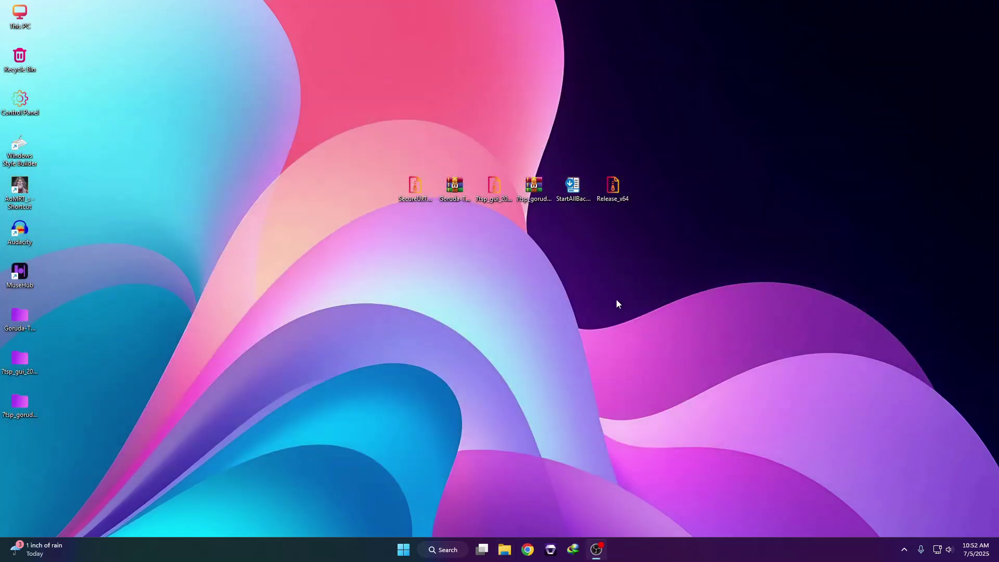
Install StartAllBack from its desktop setup file for the current user only, and close its configuration window
click(581, 191)
double_click(580, 191)
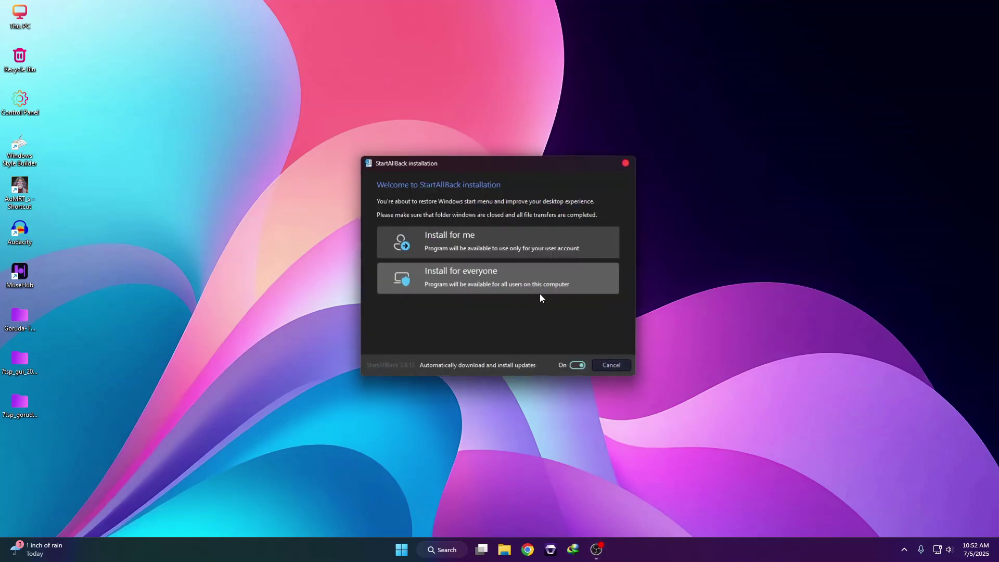
click(472, 237)
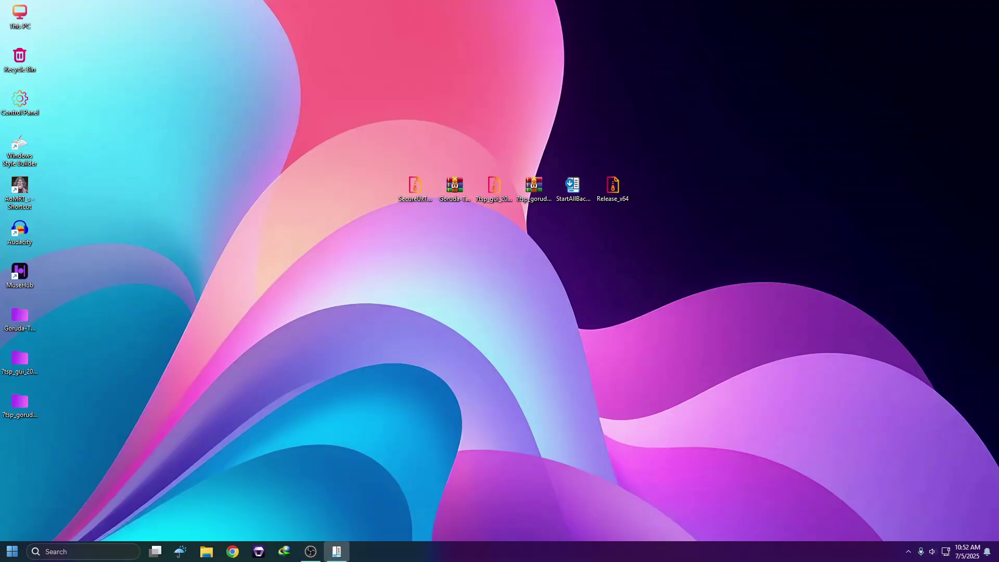
drag(485, 182, 746, 165)
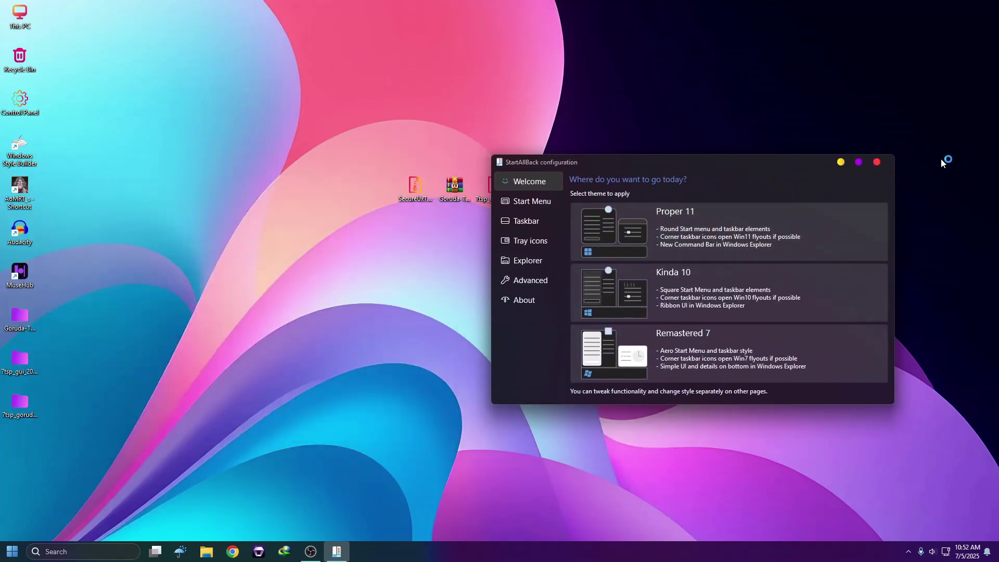
click(878, 163)
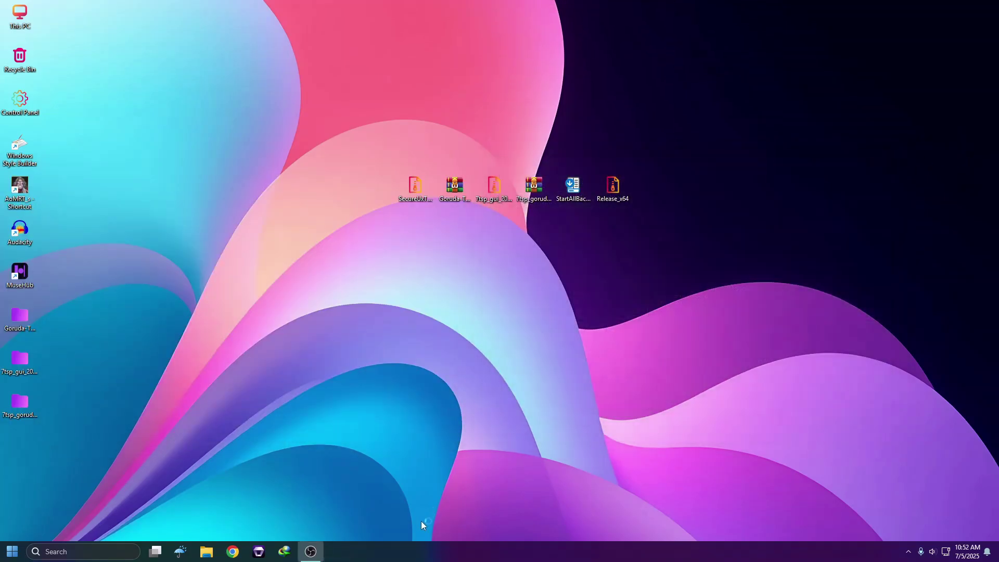
Reopen the StartAllBack configuration from the taskbar and turn off the enhanced classic start menu
right_click(411, 552)
click(442, 541)
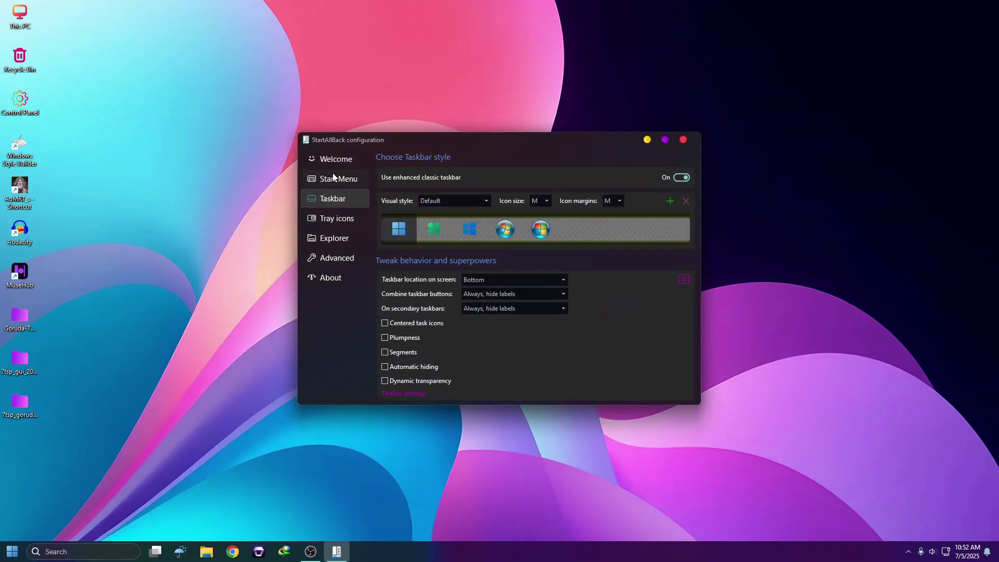
click(333, 173)
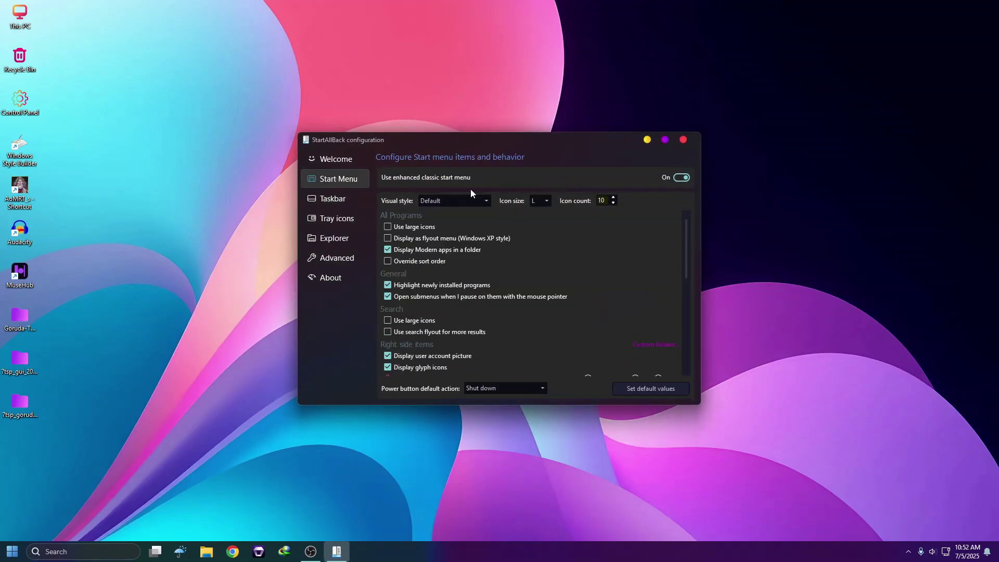
click(680, 178)
Look over the Explorer style settings and turn off the enhanced classic taskbar
click(334, 201)
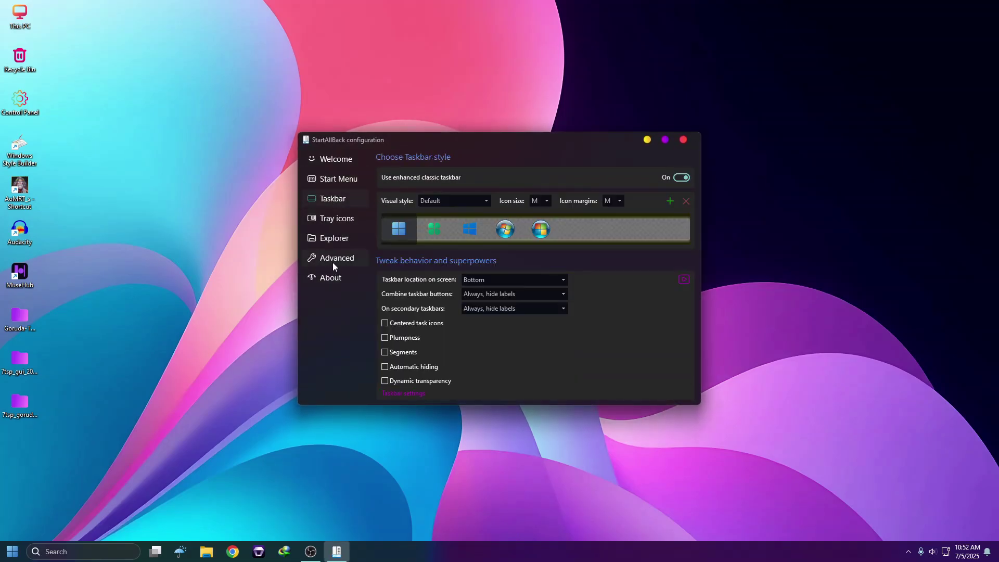
click(332, 241)
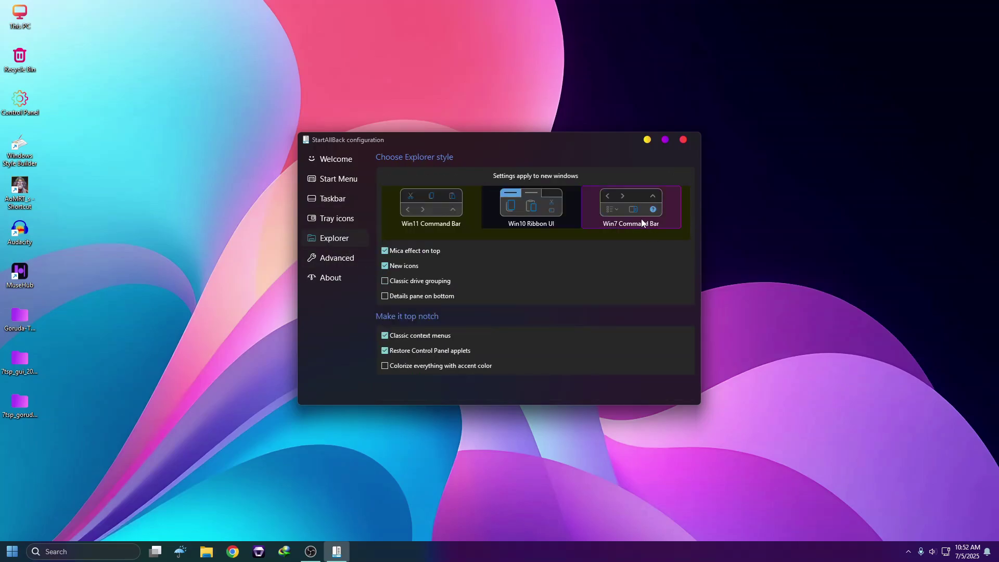
click(319, 195)
click(682, 178)
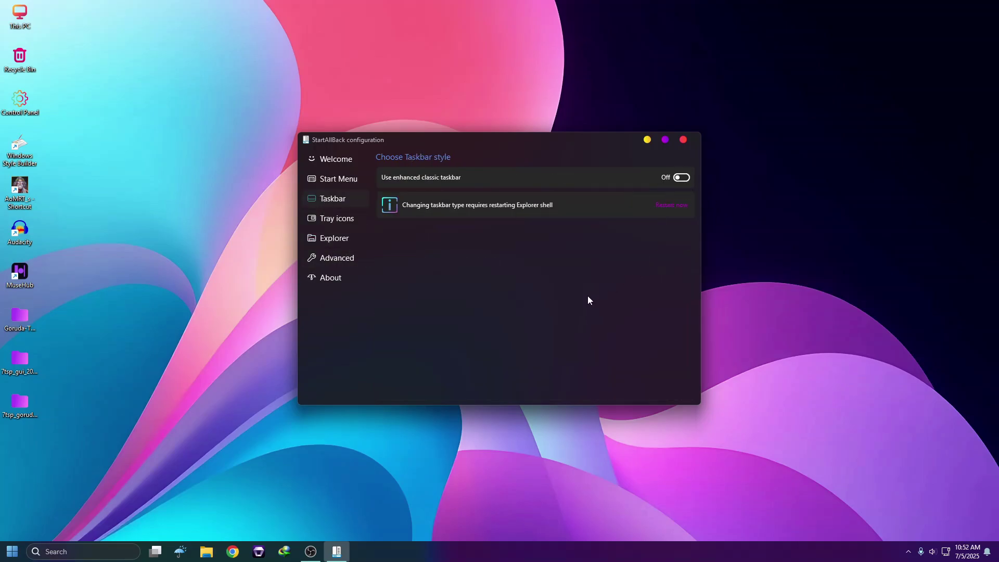
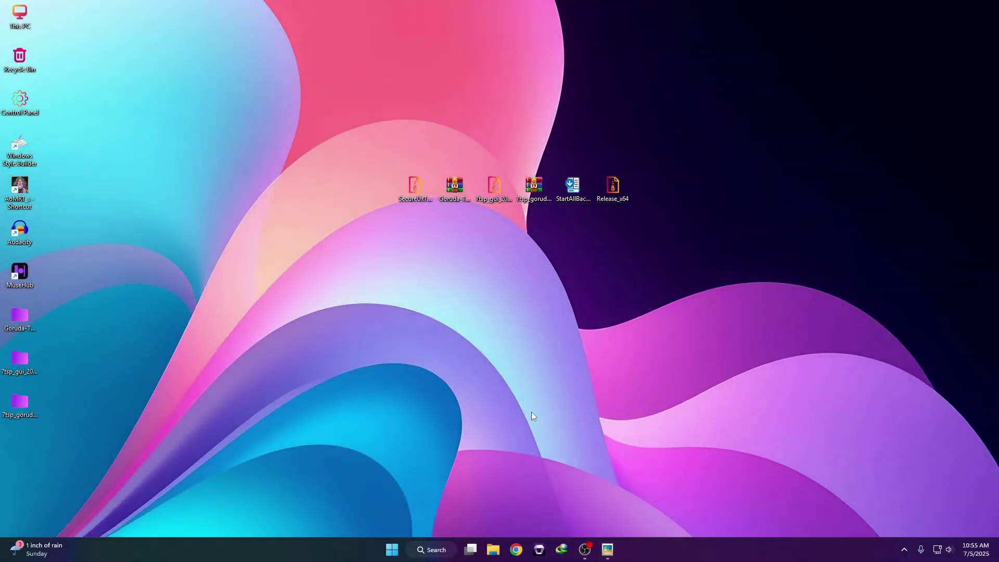
Extract the Release_x64 archive with WinRAR into its own folder on the desktop
right_click(613, 188)
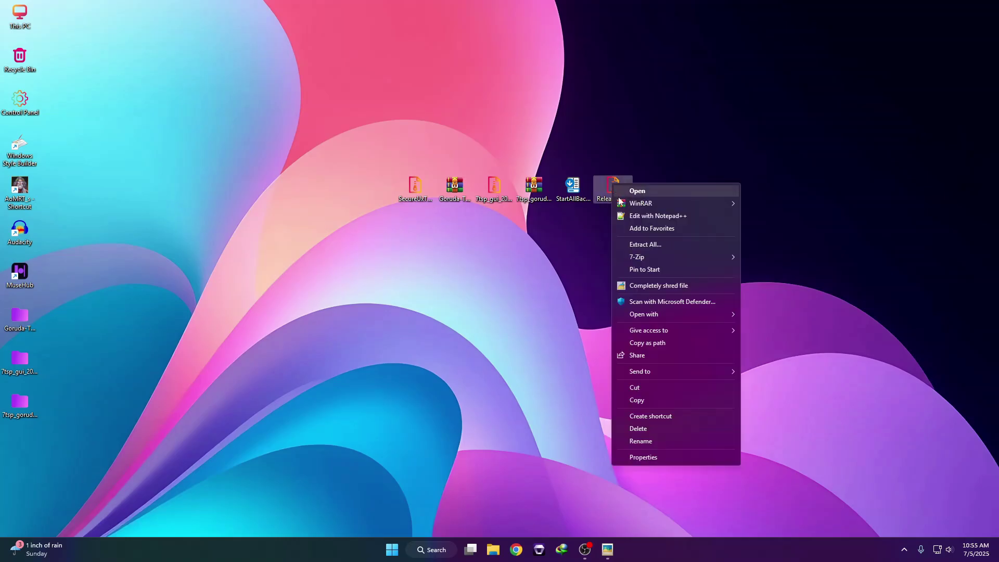
mouse_move(656, 205)
click(755, 214)
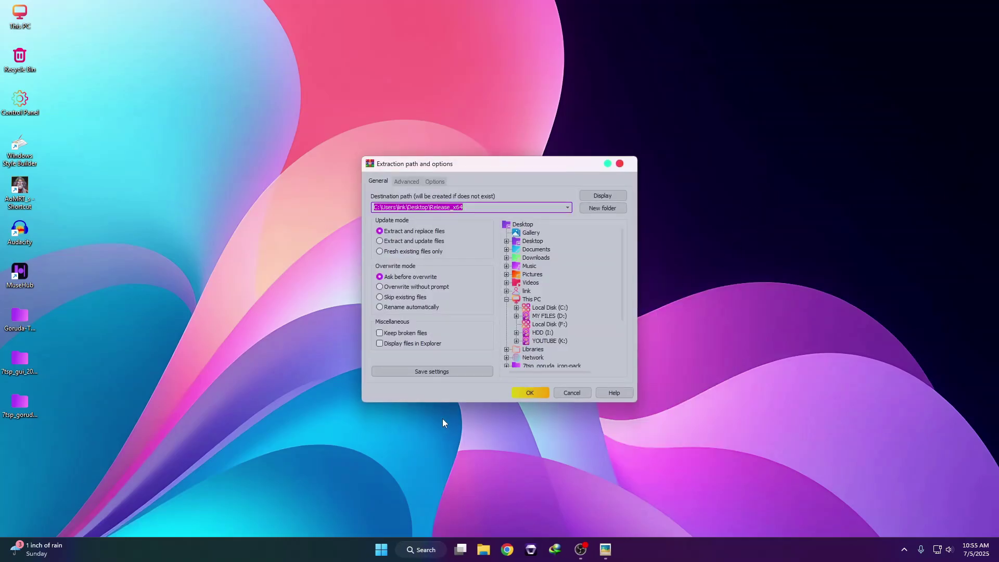
click(527, 394)
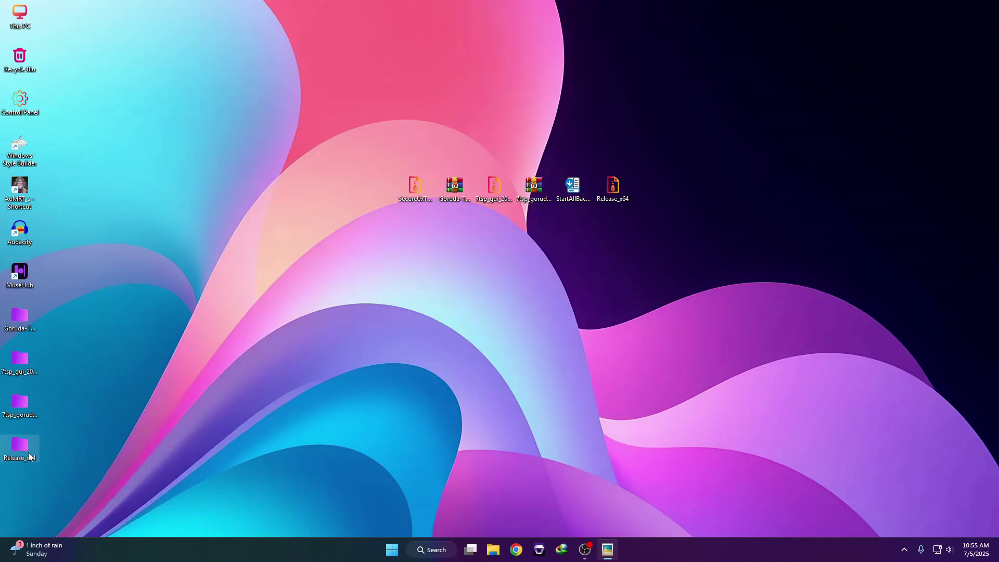
Copy the extracted Release_x64 folder from the desktop into the root of Local Disk (C:)
right_click(21, 449)
click(65, 383)
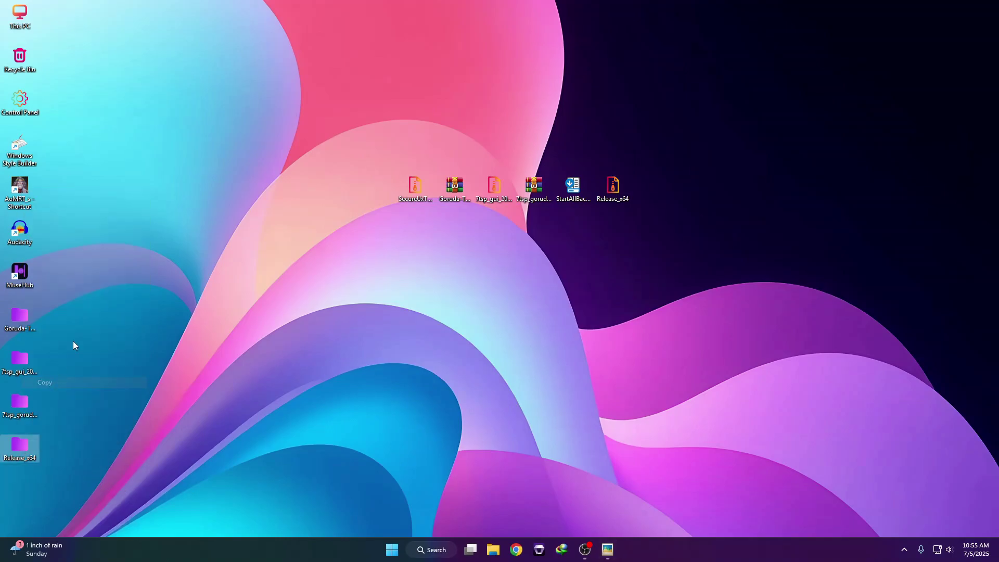
double_click(18, 14)
double_click(245, 165)
right_click(439, 259)
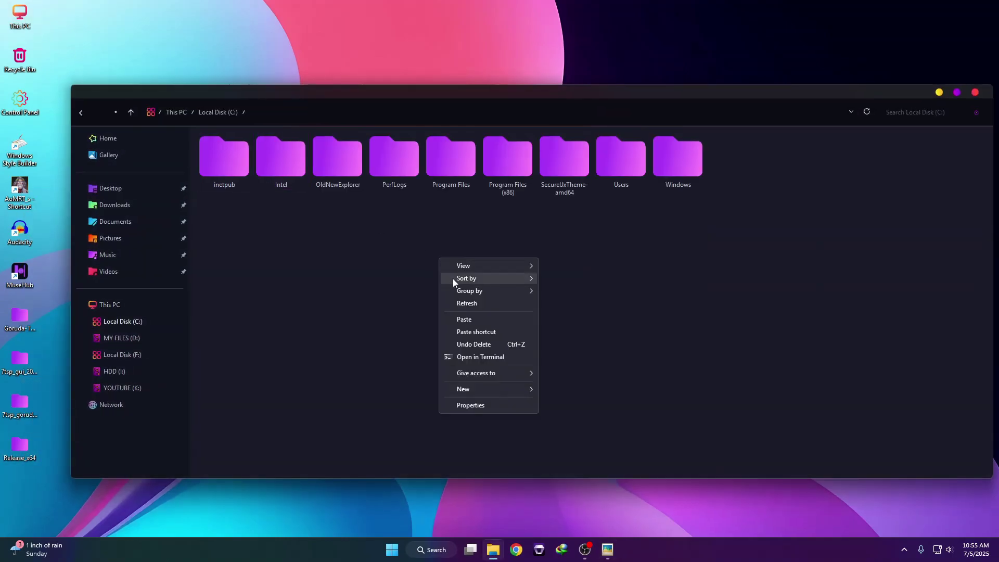
click(463, 319)
Open the config file in the Release folder inside Release_x64 on Local Disk (C:) and set showLine to false
double_click(745, 167)
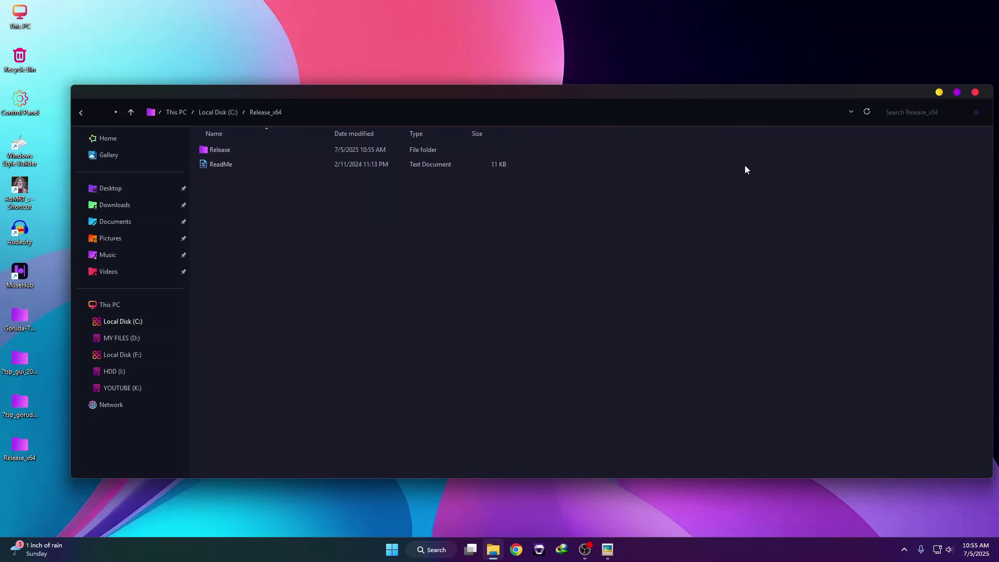
double_click(216, 152)
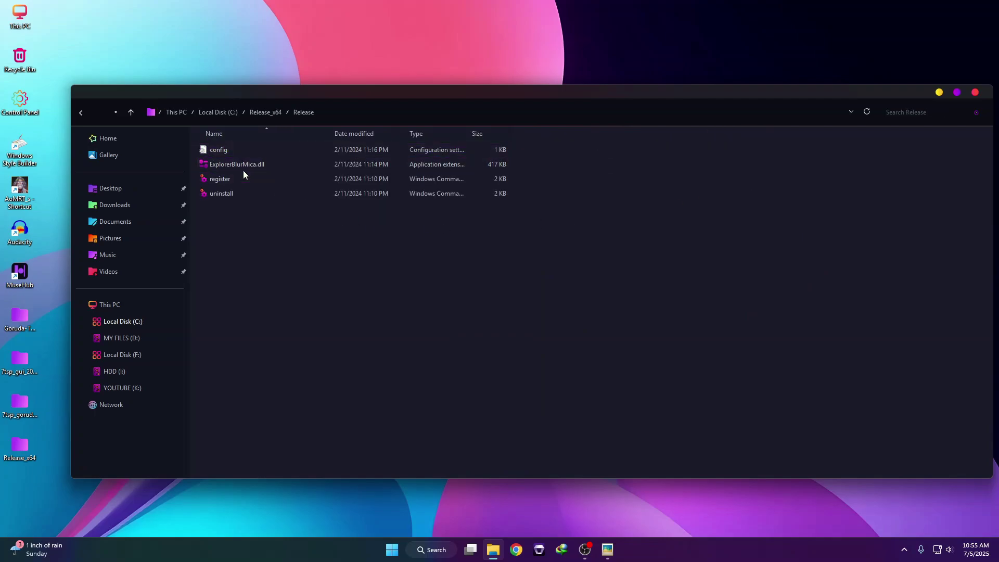
double_click(218, 150)
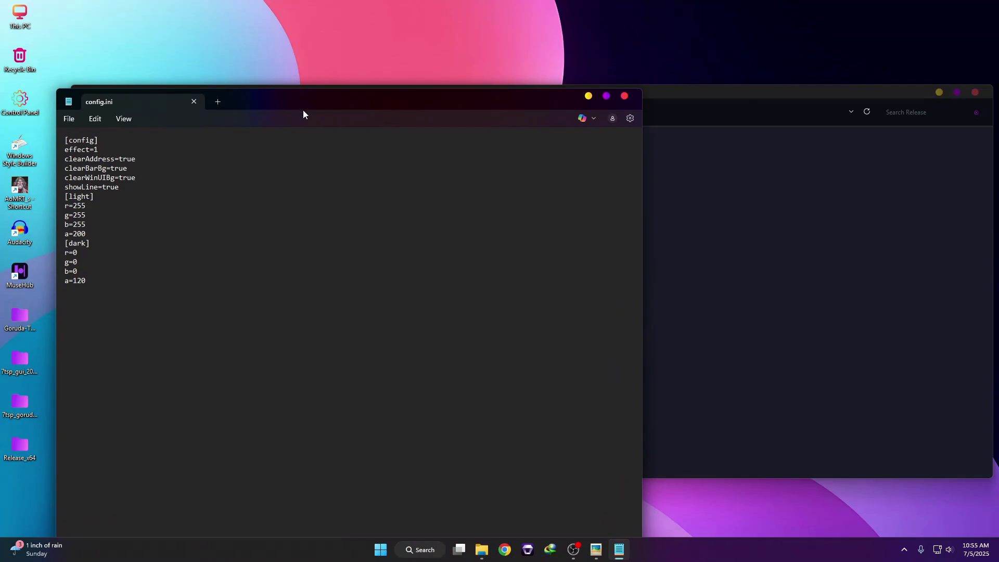
drag(304, 113, 431, 93)
double_click(236, 166)
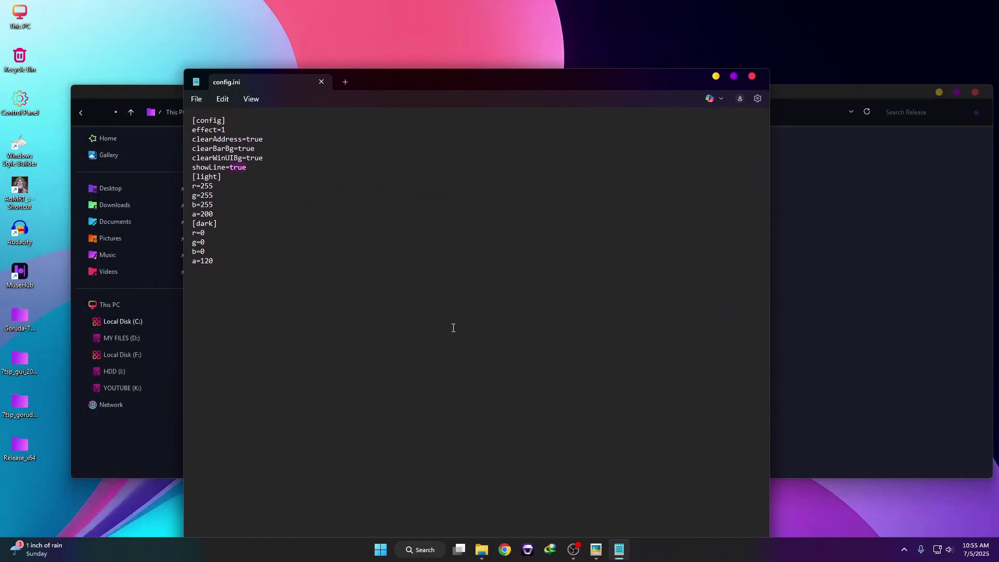
text(false)
Set the [dark] values in config.ini to r=36, g=4, b=66 and a=170, then save and close the file
double_click(203, 262)
text(170)
double_click(207, 232)
text(36)
double_click(203, 243)
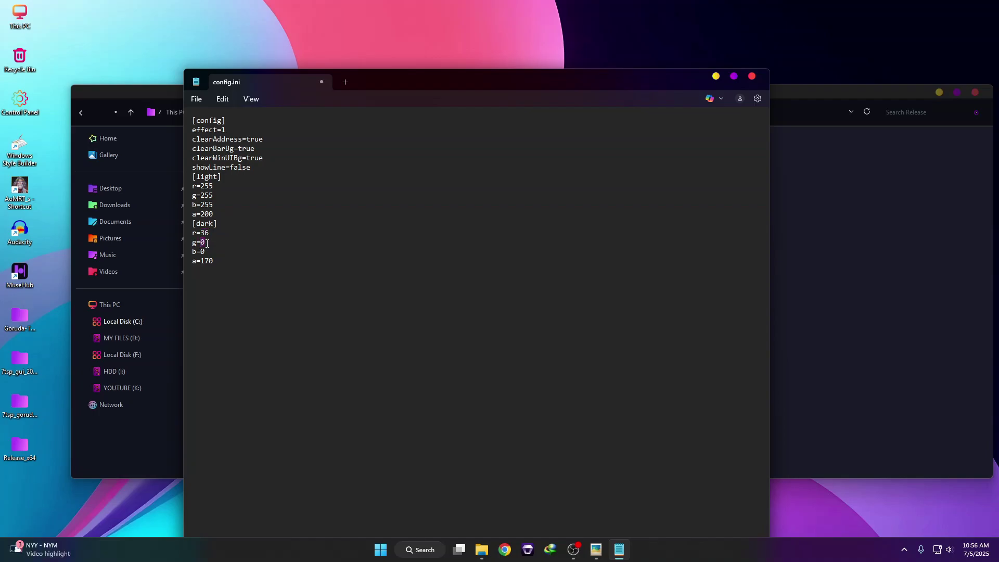
text(4)
double_click(204, 252)
text(66)
click(199, 100)
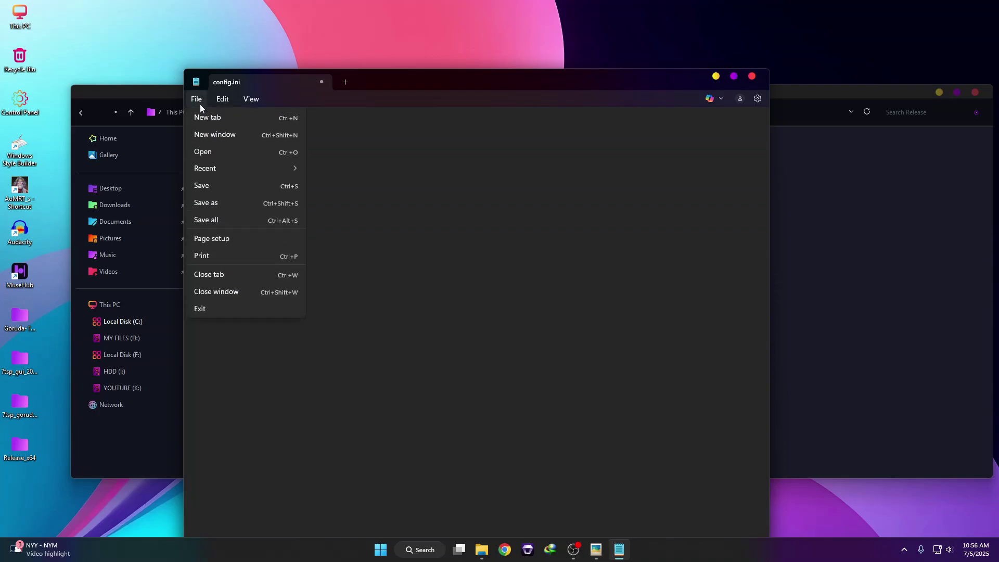
click(207, 182)
click(752, 76)
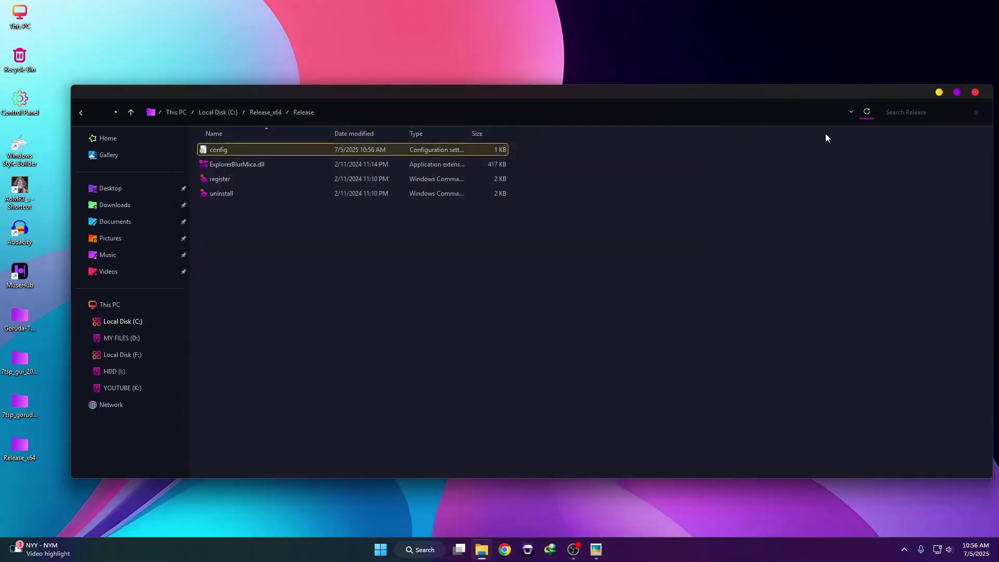
Run the register script as administrator and open This PC to check the blur effect
click(213, 180)
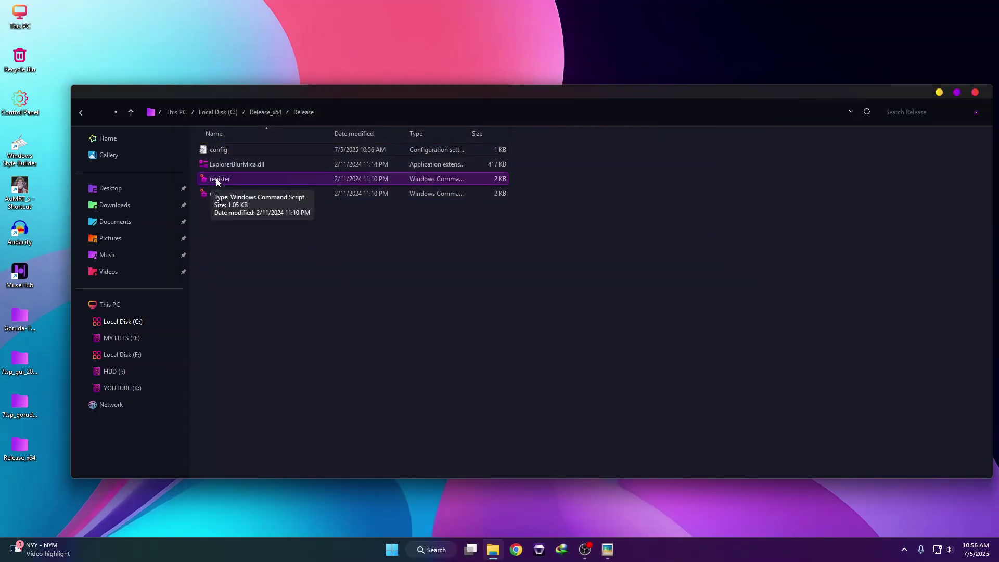
right_click(216, 178)
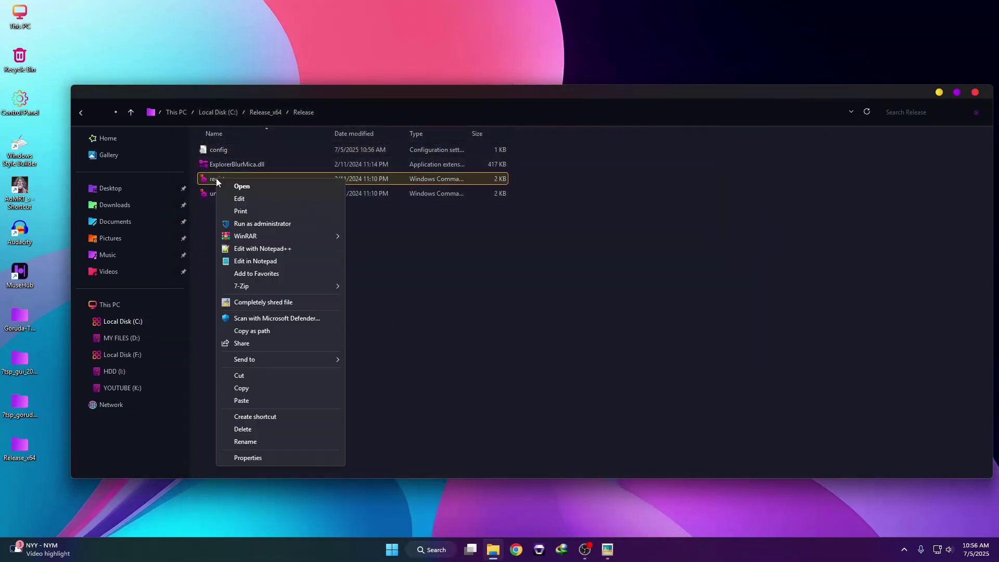
click(248, 227)
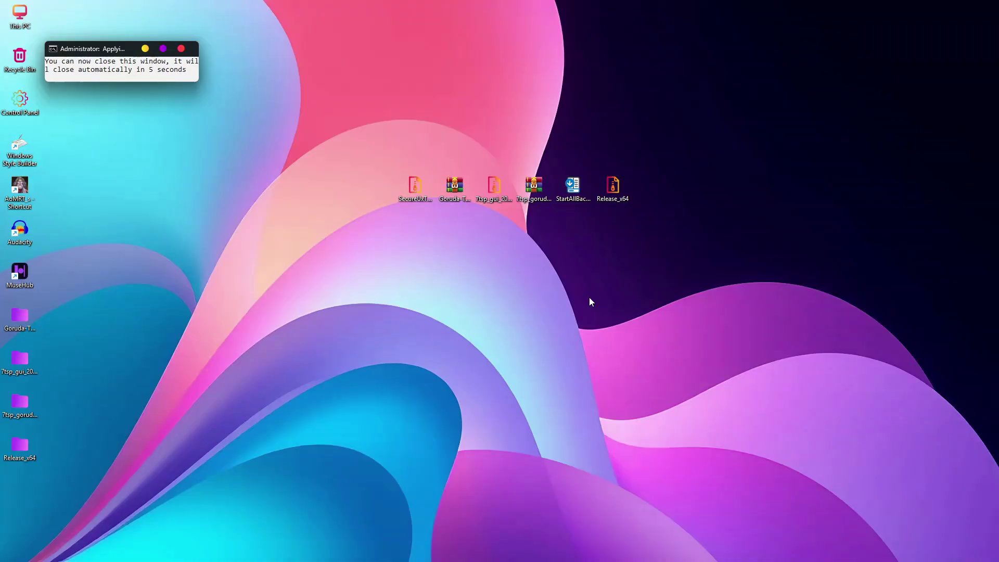
double_click(19, 16)
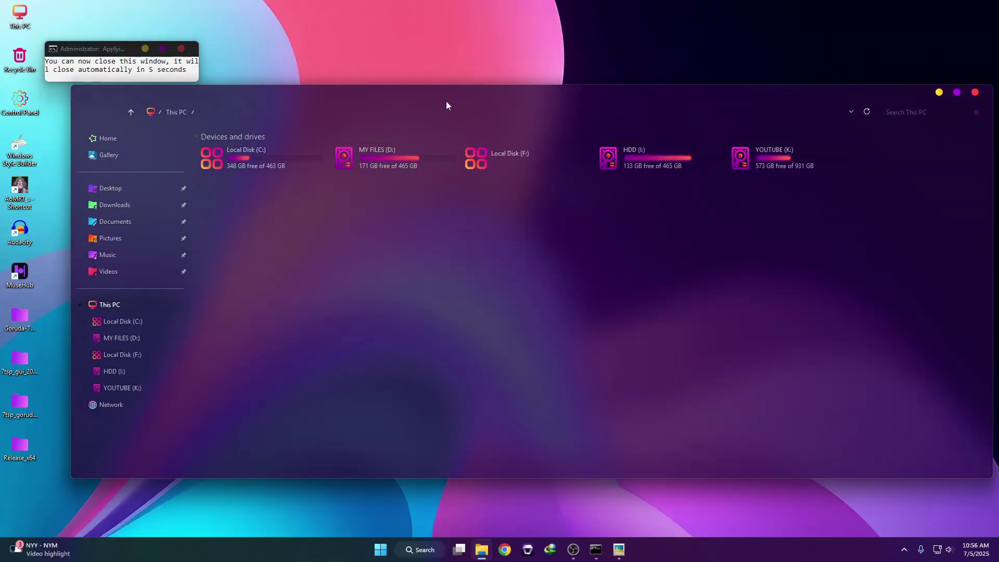
drag(440, 98, 412, 81)
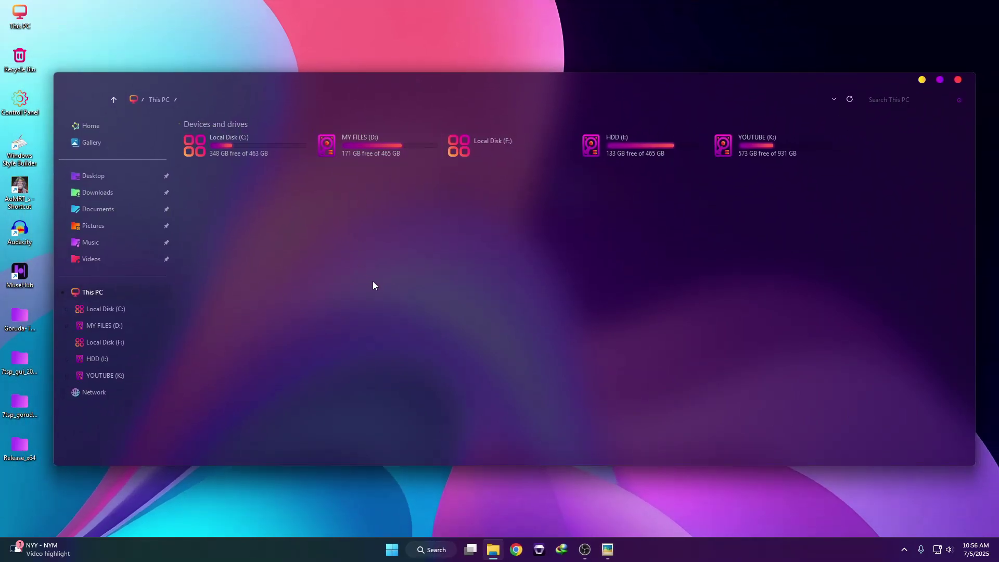
Reopen the config file from Release_x64 on Local Disk (C:), change the [dark] alpha value, and save and close it
double_click(262, 145)
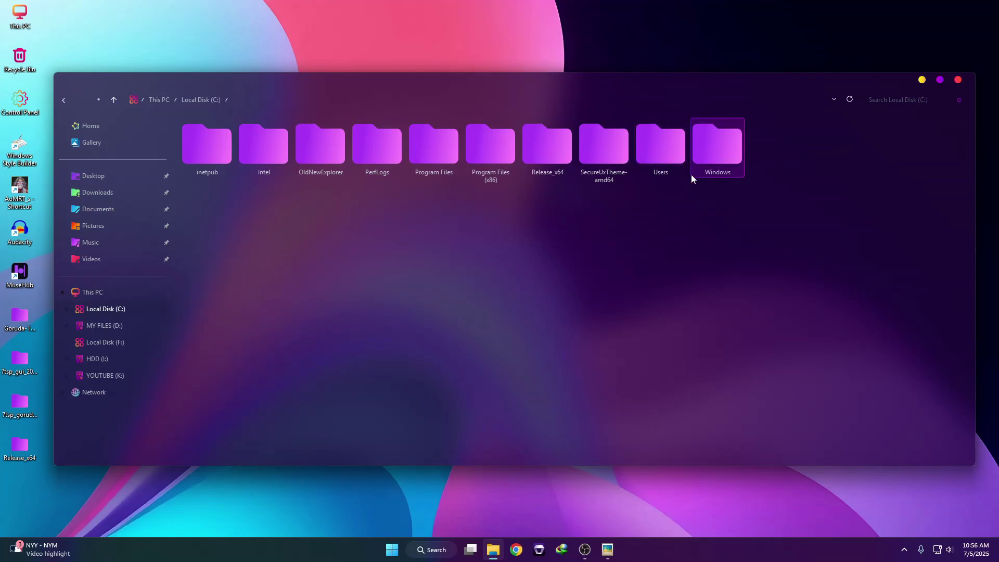
double_click(548, 156)
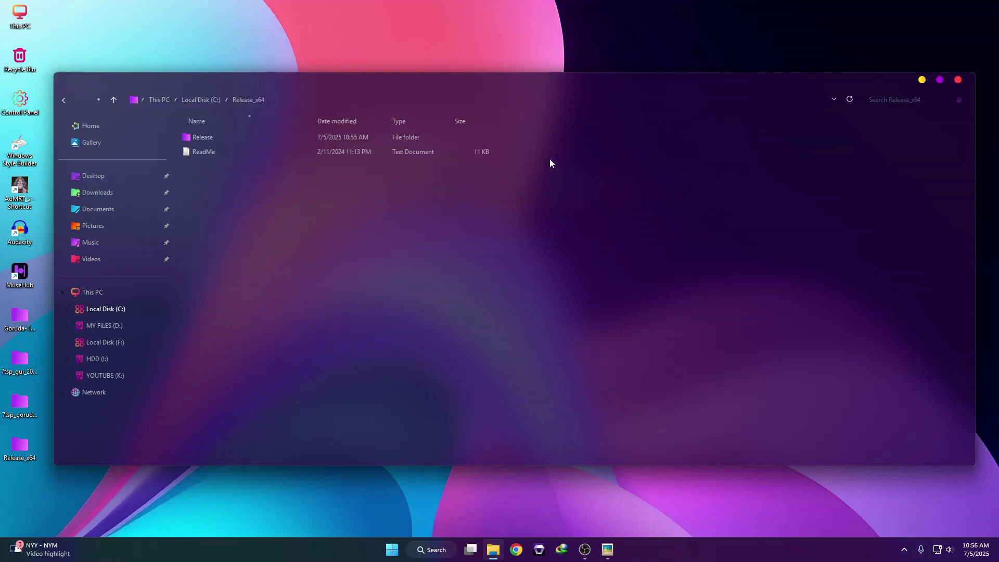
double_click(228, 138)
double_click(223, 139)
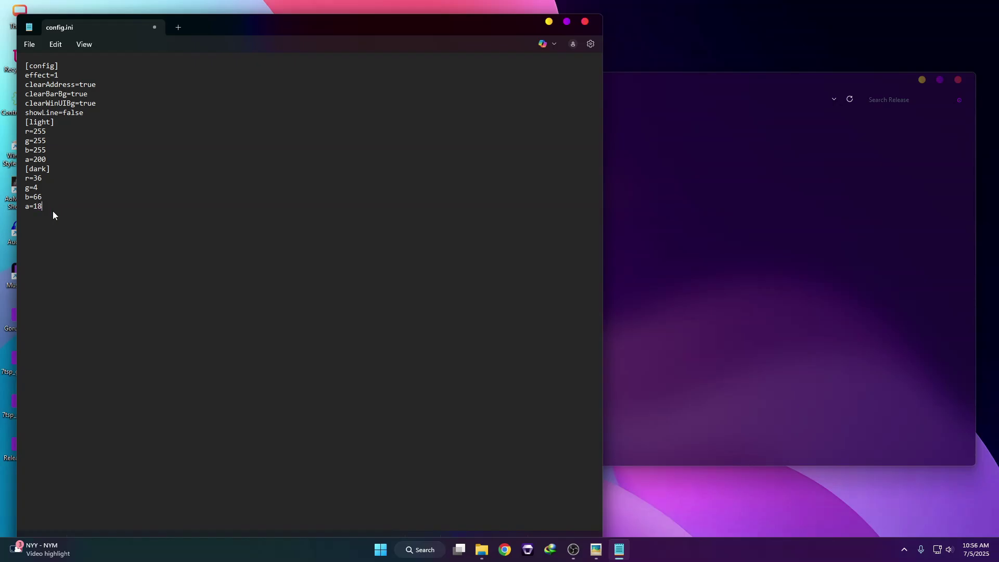
click(29, 45)
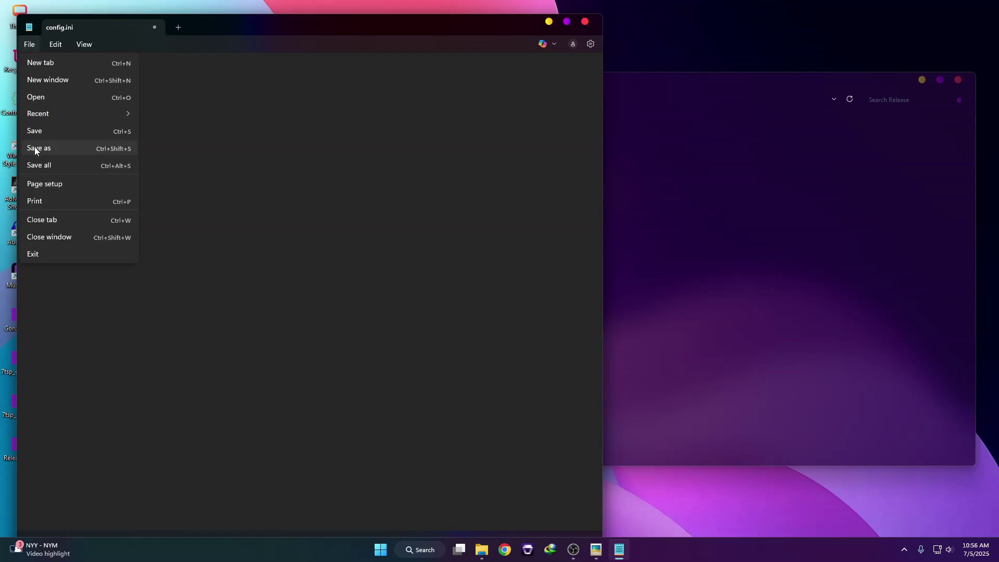
click(97, 129)
click(585, 21)
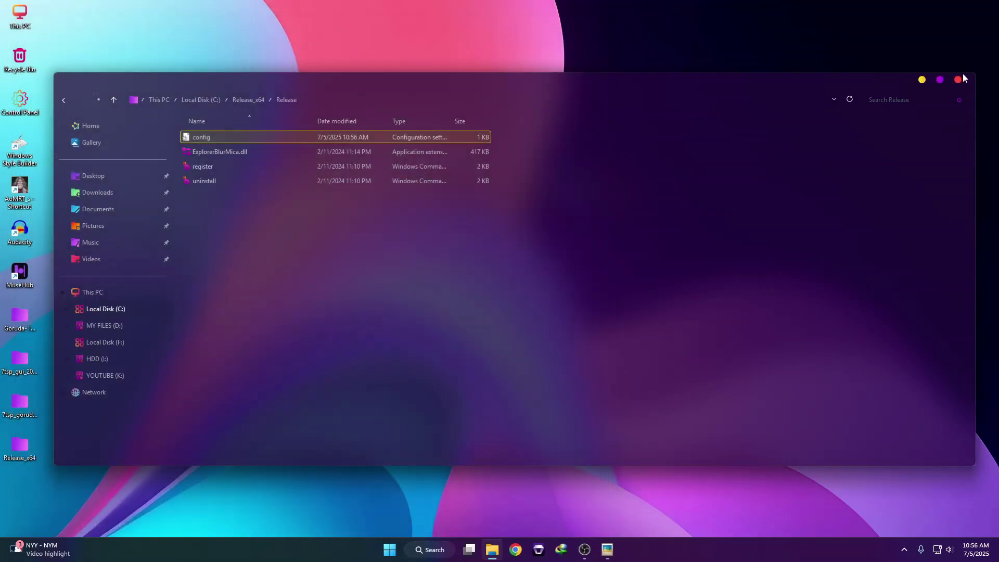
Close the Release folder window and reopen This PC to check the File Explorer transparency
click(958, 80)
double_click(28, 16)
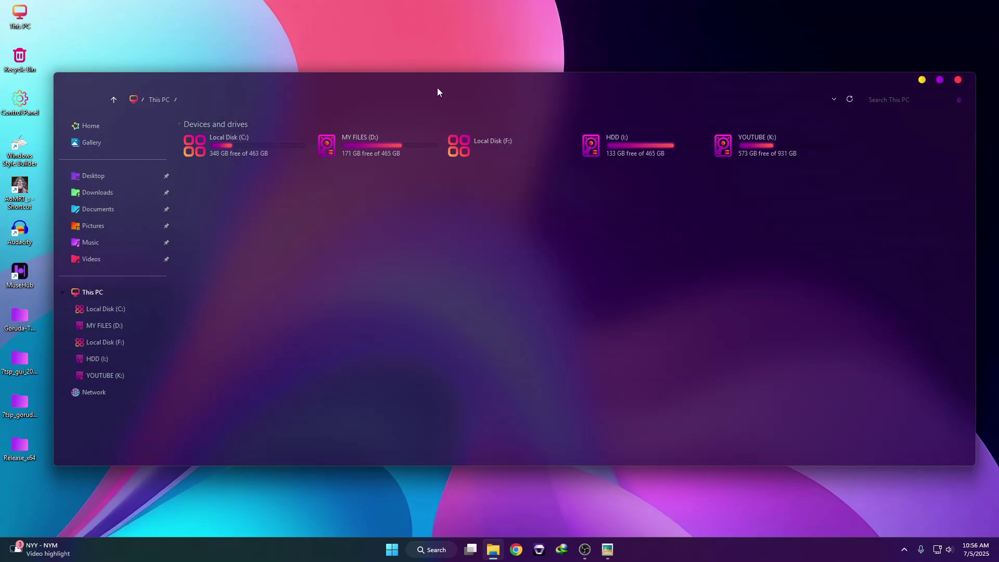
mouse_move(437, 87)
mouse_down()
mouse_move(462, 94)
mouse_move(433, 93)
mouse_move(437, 83)
mouse_up()
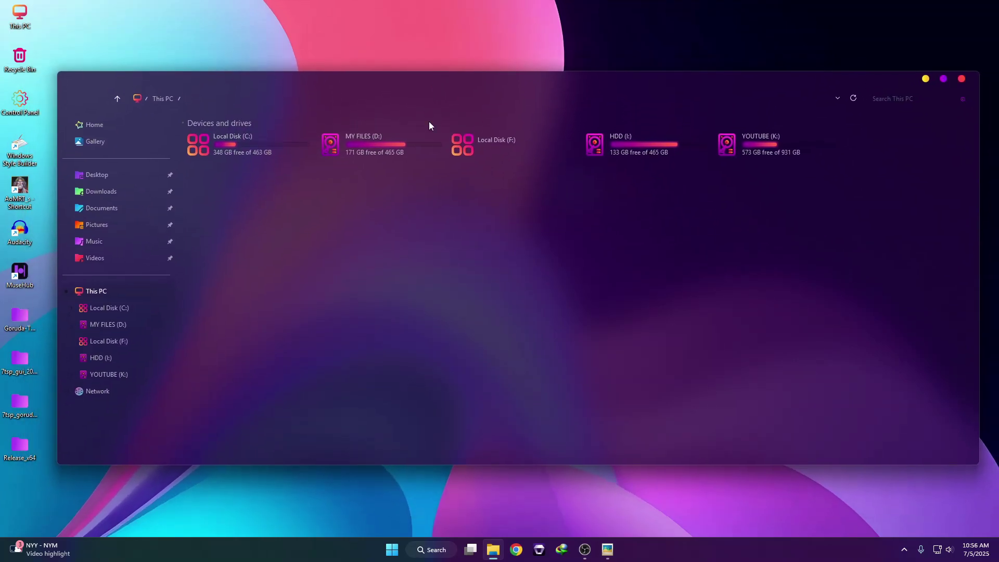